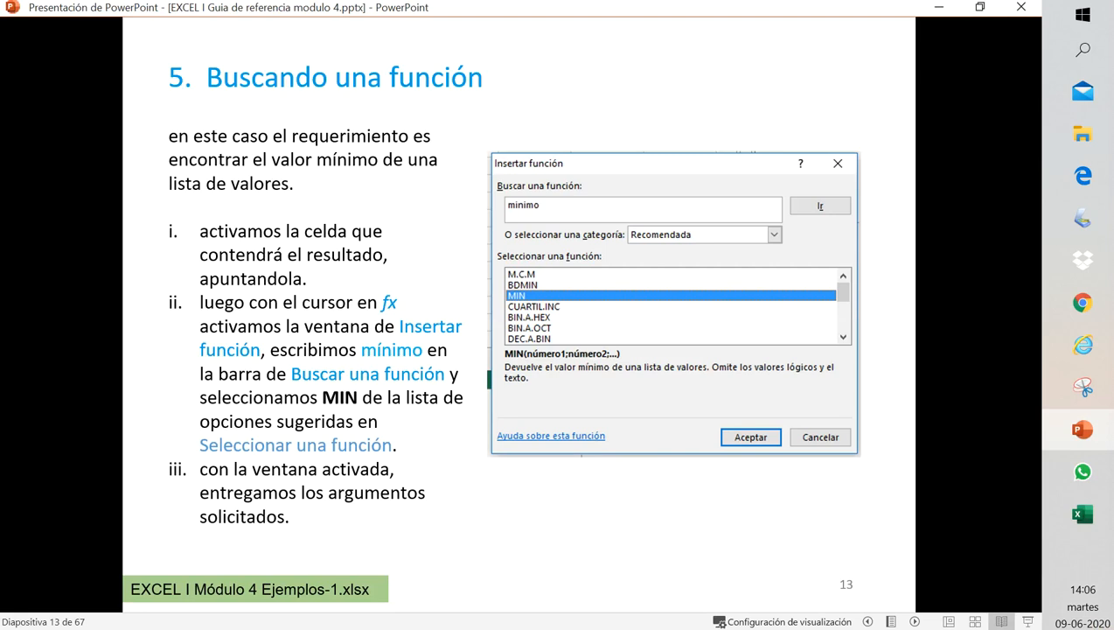
- Switch to the Excel workbook and clear the existing formulas in cells B12 and A12 of the 5. Buscar funcion sheet
key(alt+Tab)
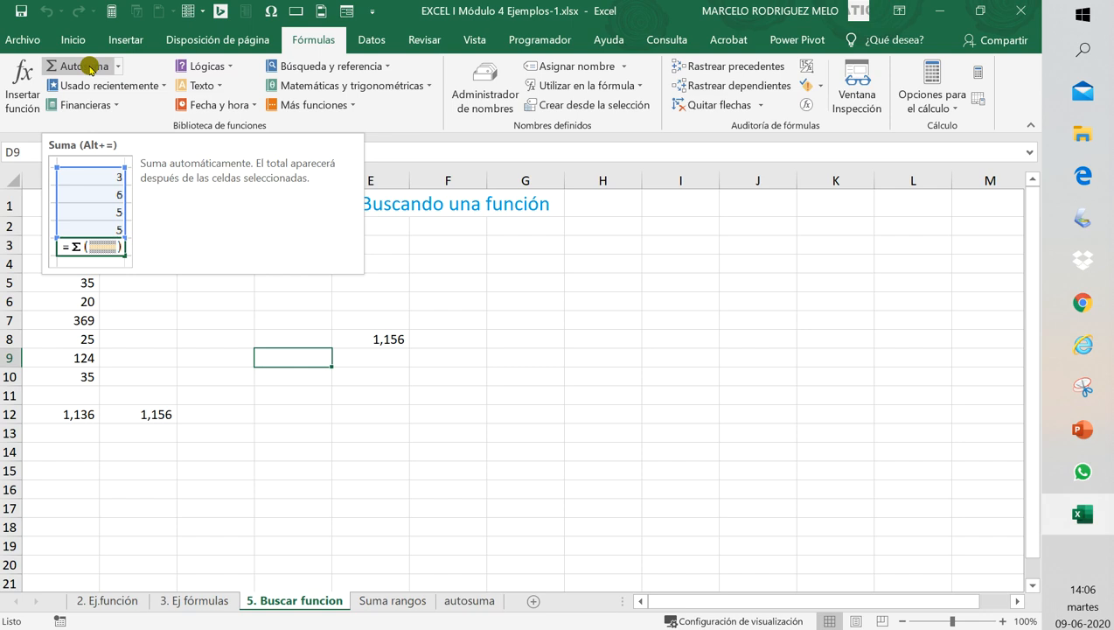
click(448, 304)
click(79, 411)
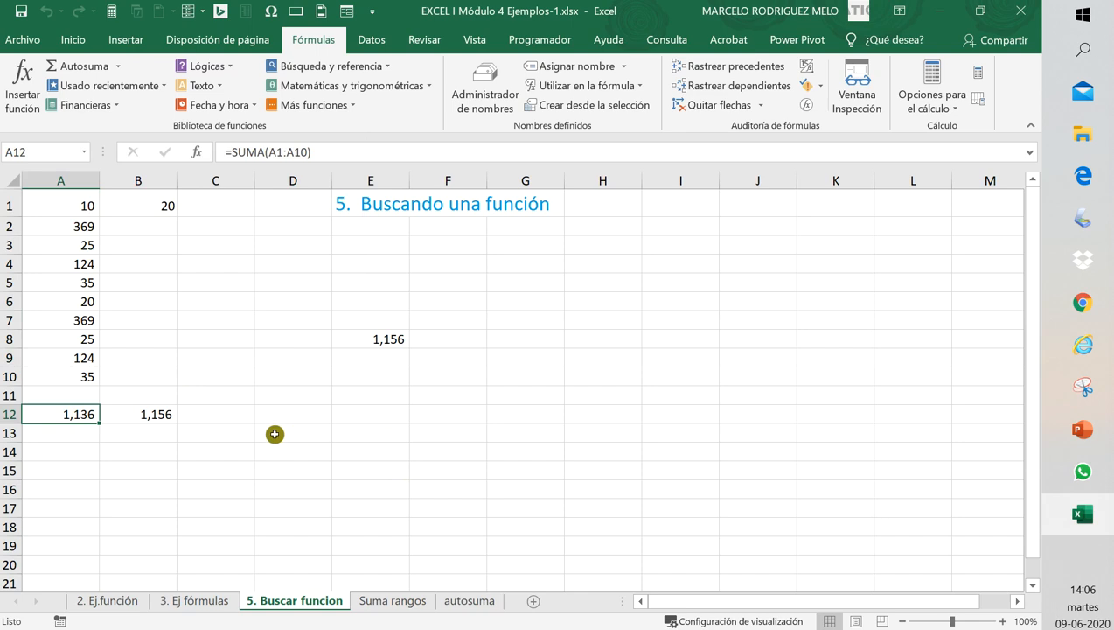
click(152, 416)
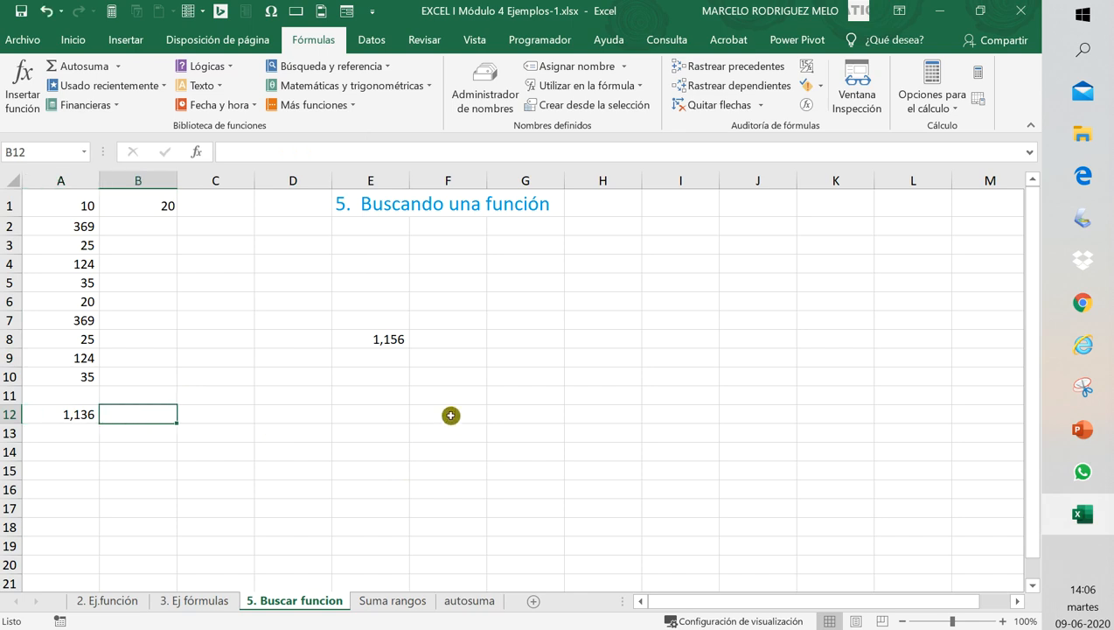
click(94, 414)
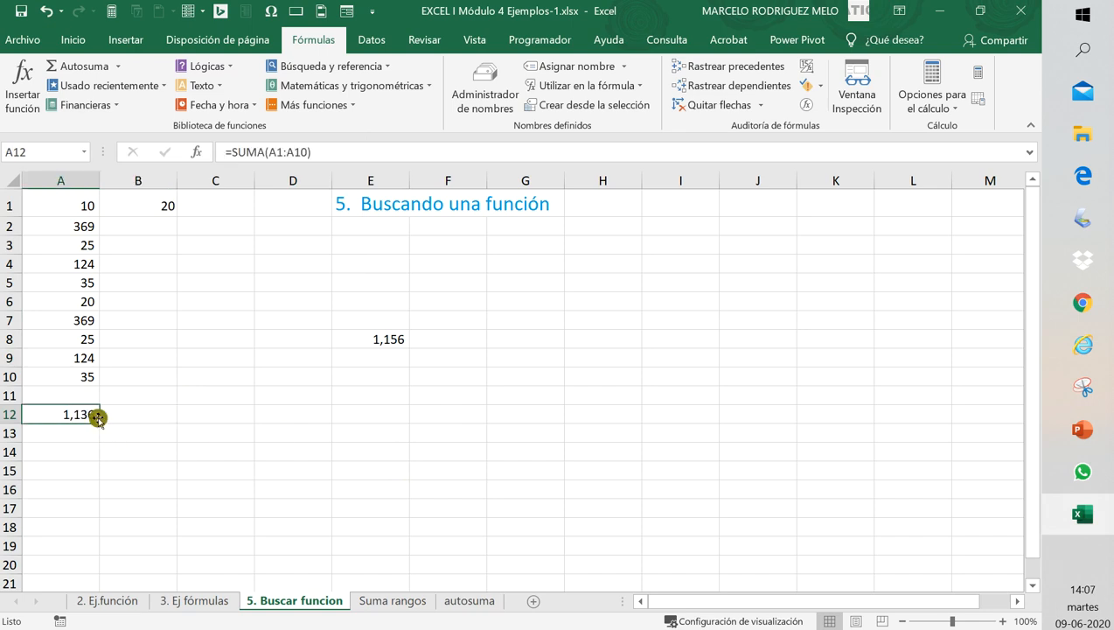
key(Delete)
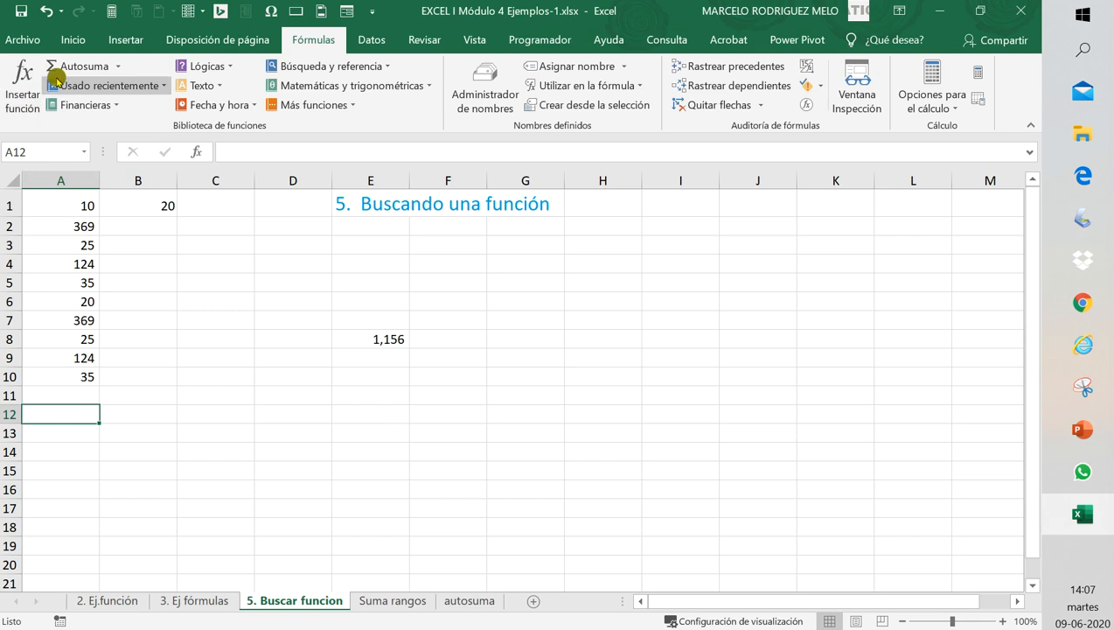
- Count the numbers in A1:A11 with a CONTAR formula in cell A12, and clear the cell again
click(117, 67)
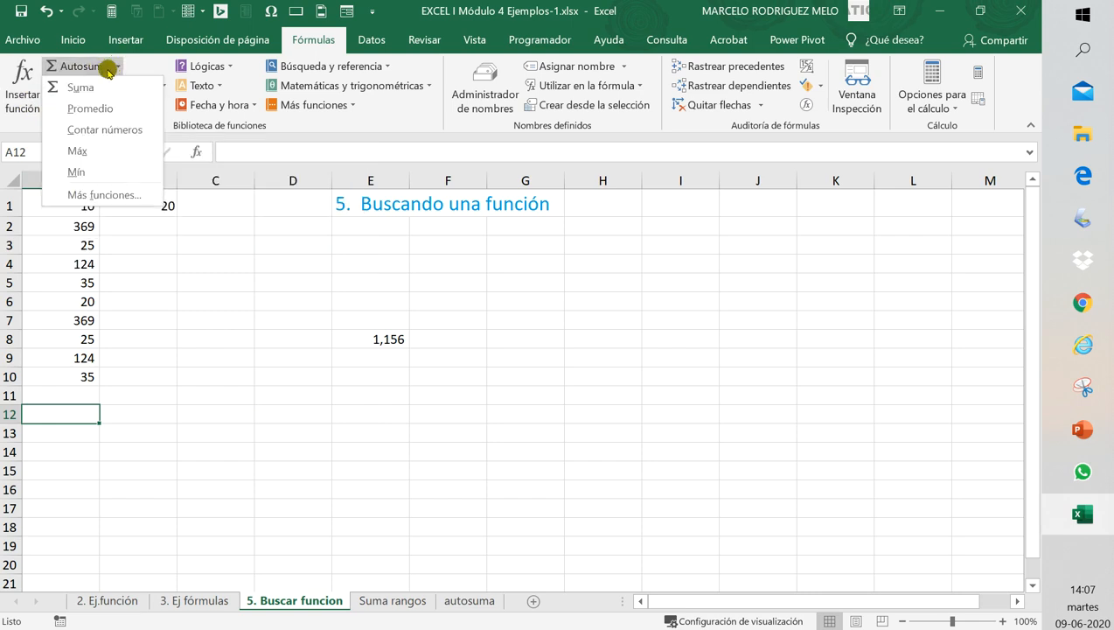
click(96, 131)
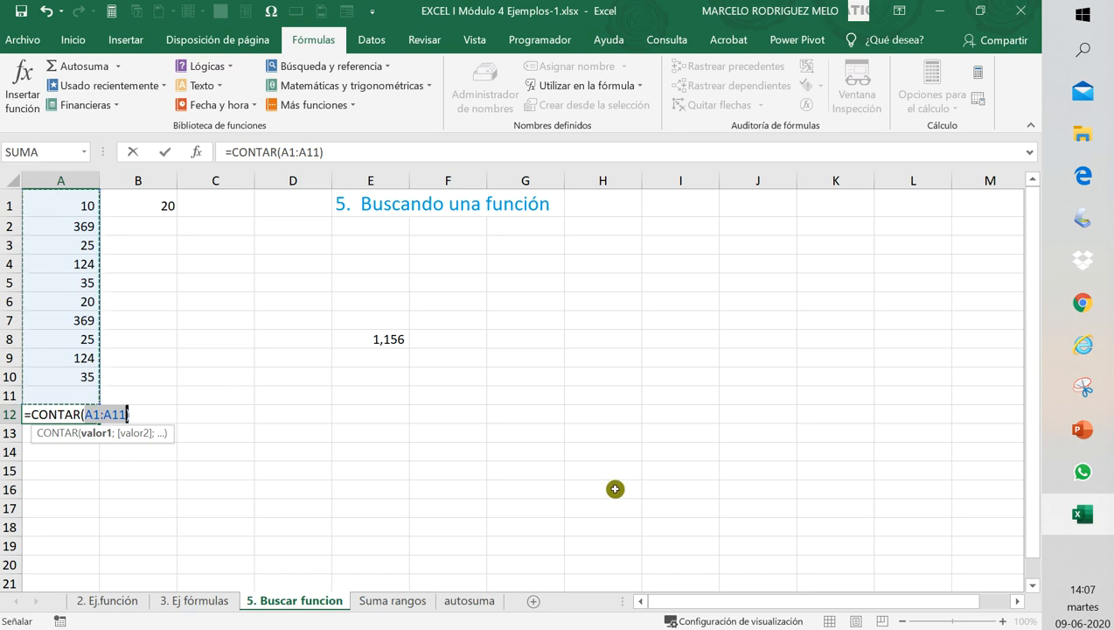
key(Return)
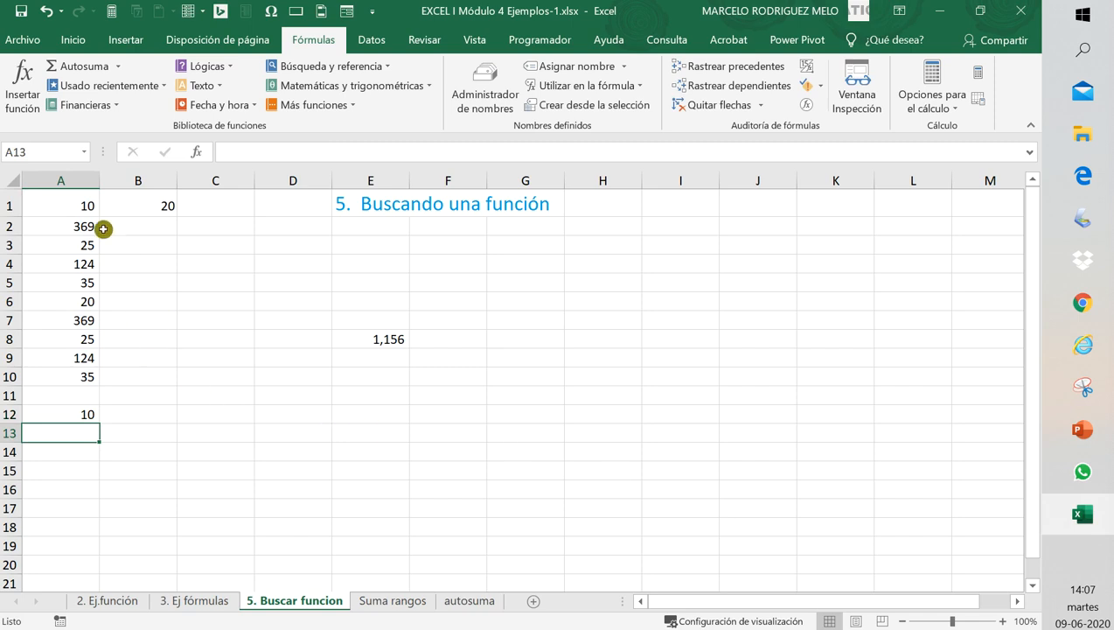
click(83, 410)
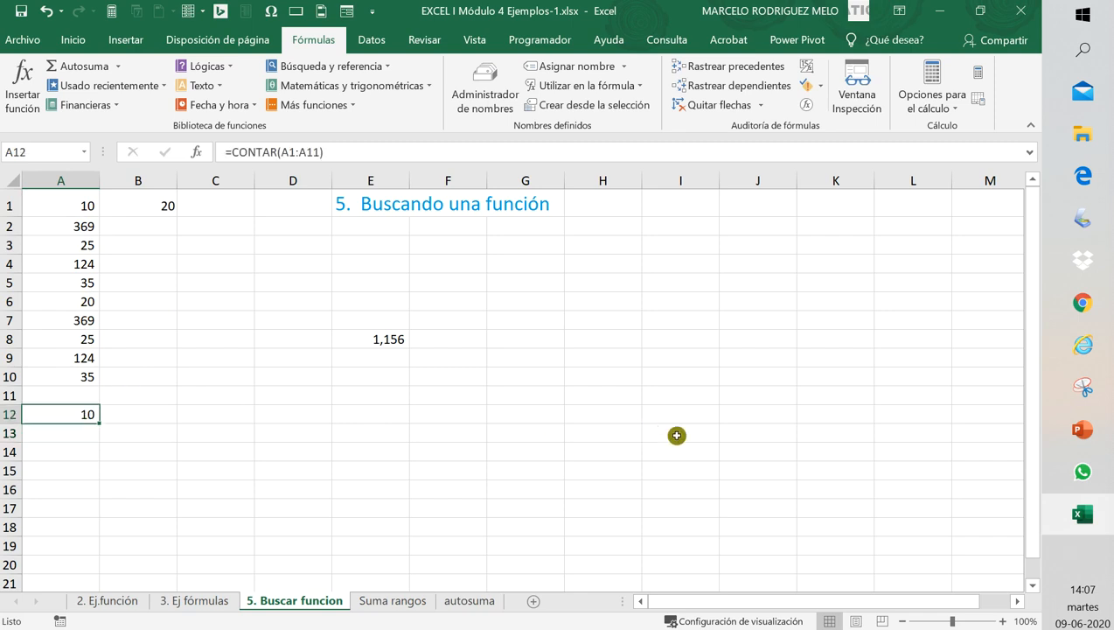
key(Delete)
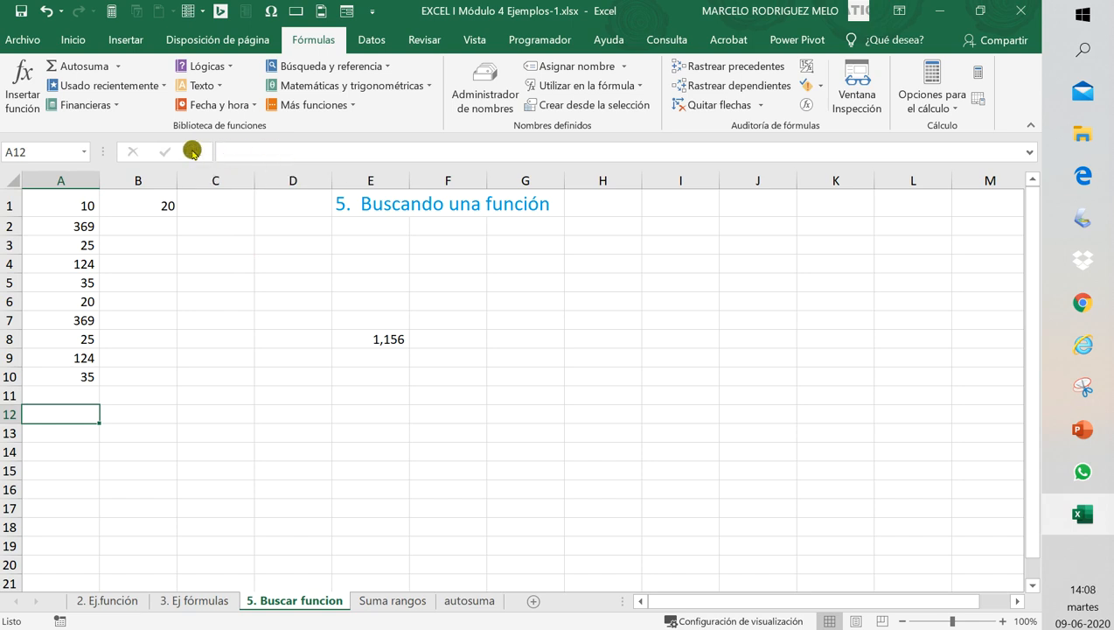
- Open the Insert Function dialog for cell A12 and choose SUMA from the recently used functions
click(228, 150)
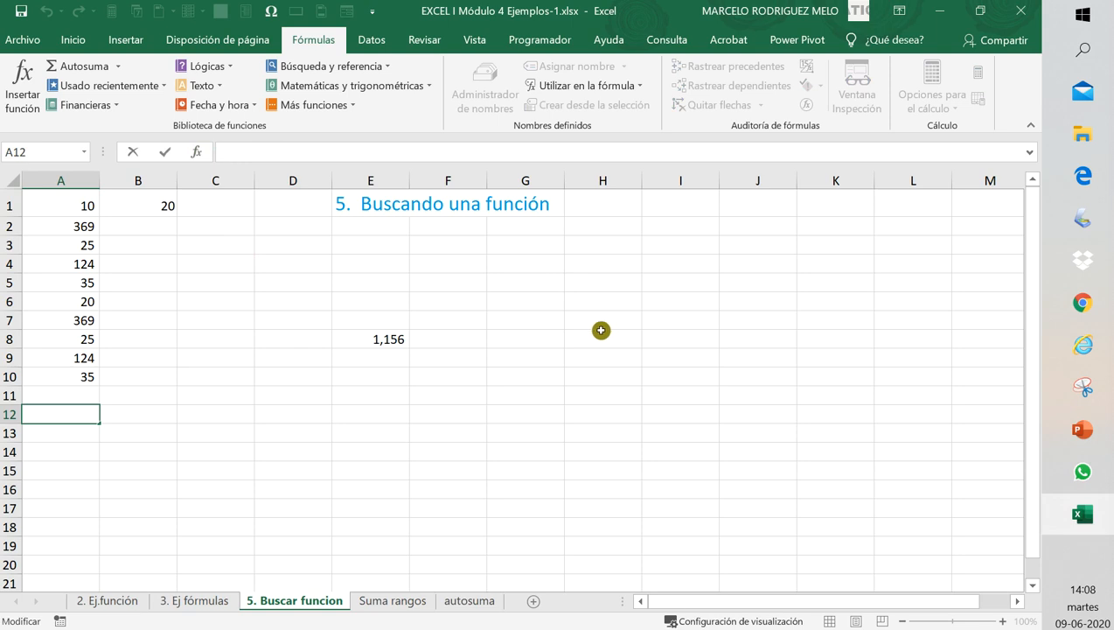
click(198, 152)
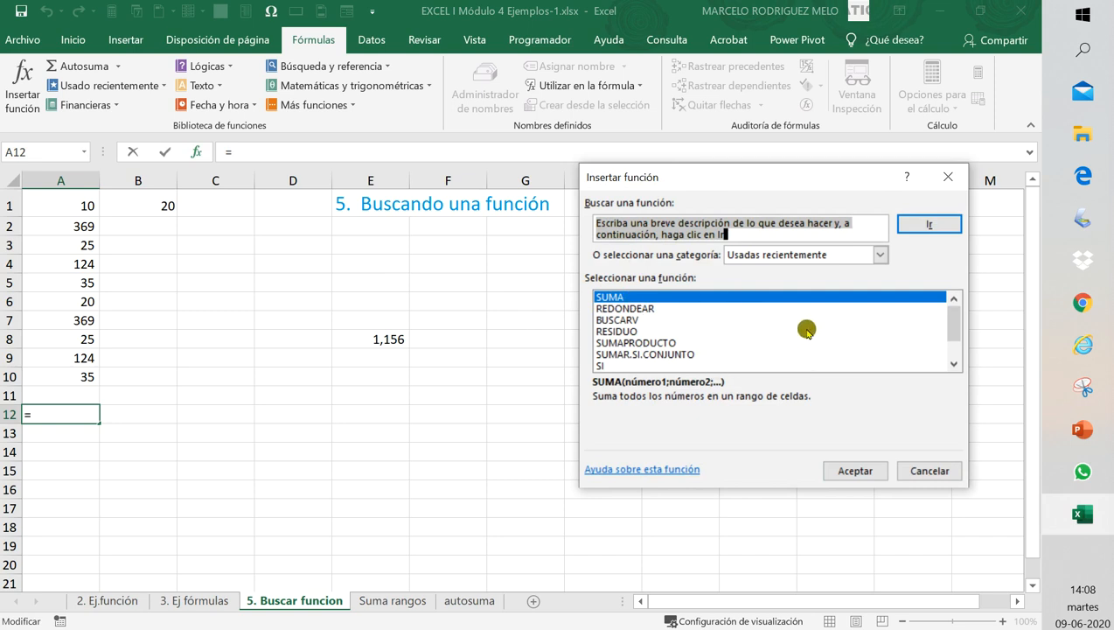
drag(727, 233, 594, 219)
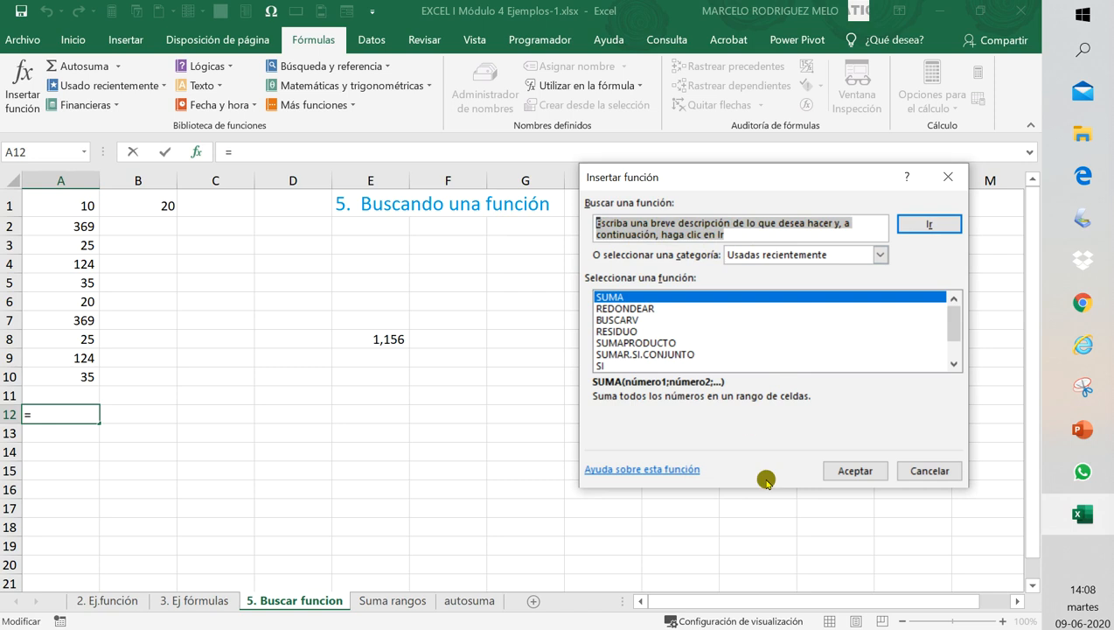
mouse_move(955, 315)
mouse_down()
mouse_move(953, 356)
mouse_move(952, 294)
mouse_up()
click(610, 295)
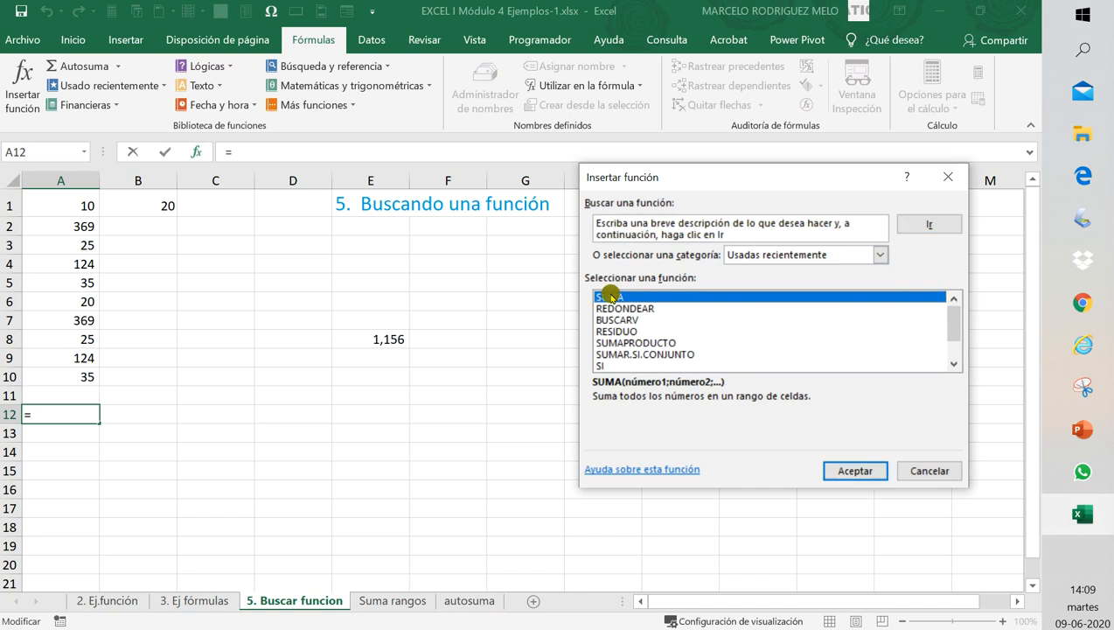
click(840, 470)
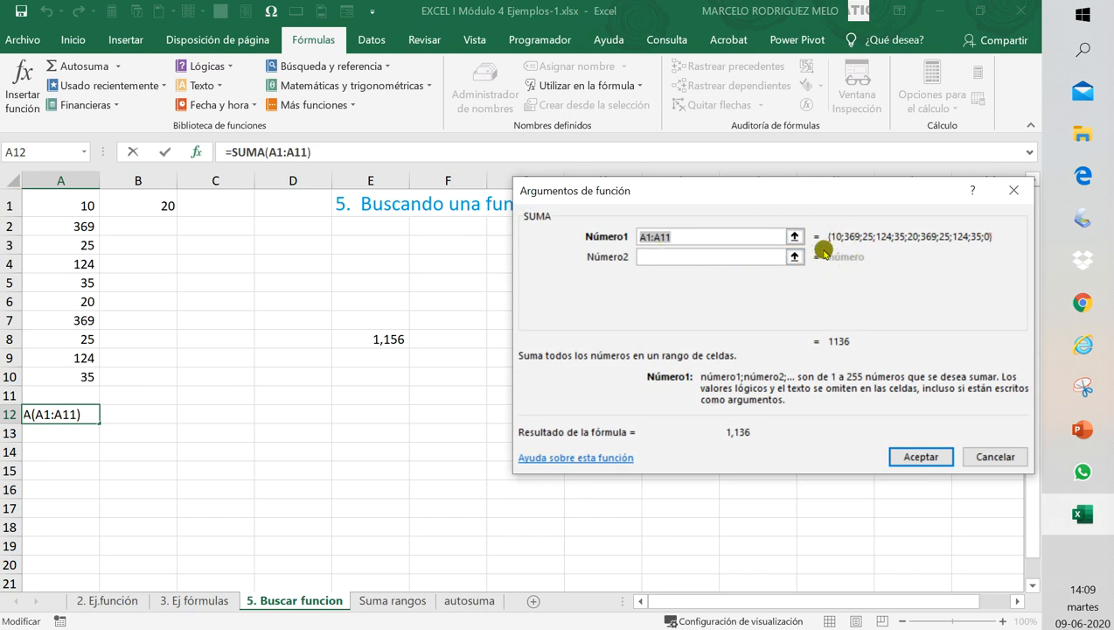
- Replace the suggested range in SUMA's Número1 argument with A1:A10 and accept the formula in A12
click(658, 262)
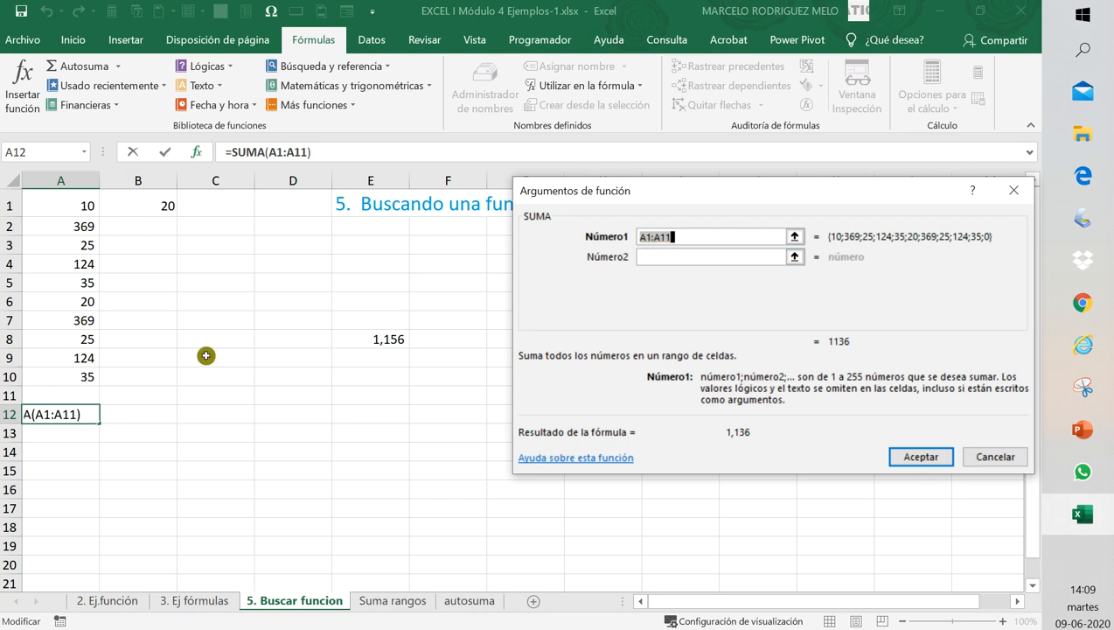
click(75, 395)
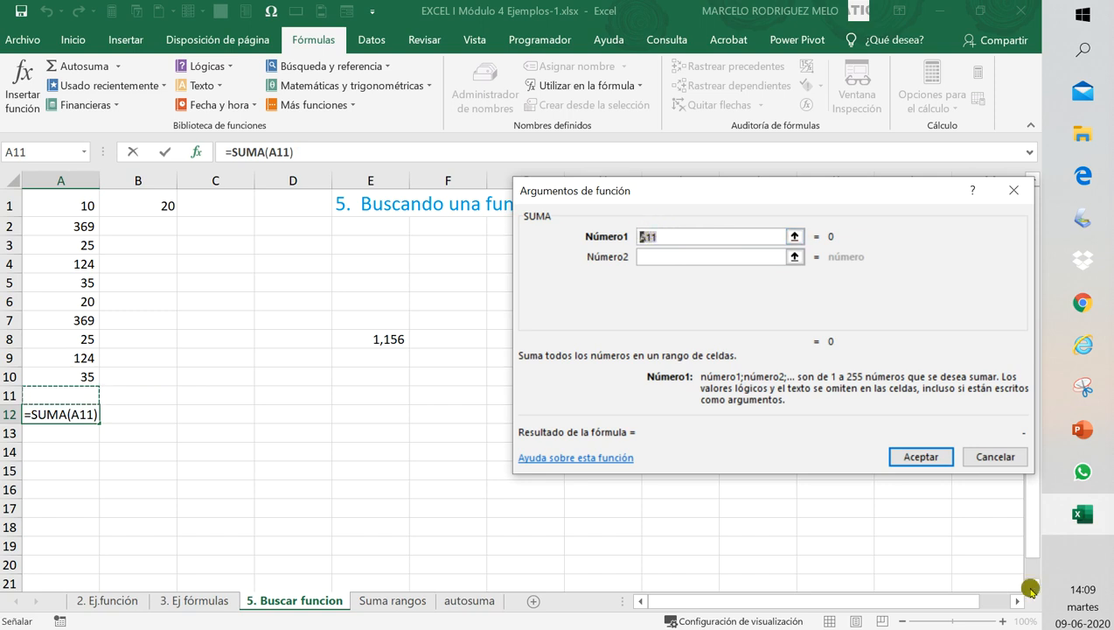
key(BackSpace)
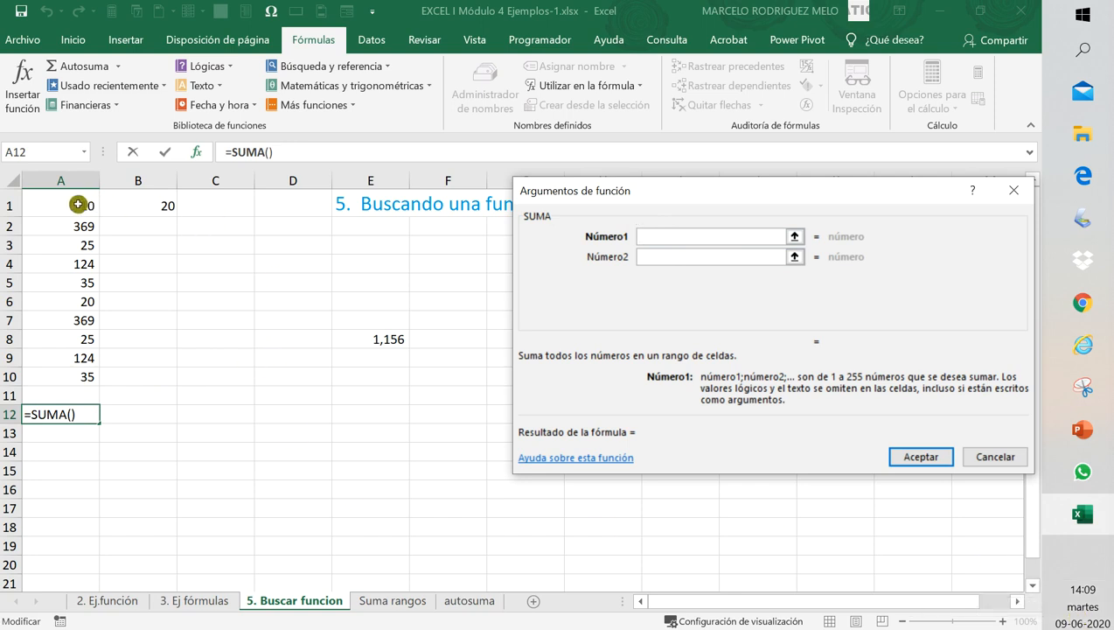
drag(77, 203, 86, 375)
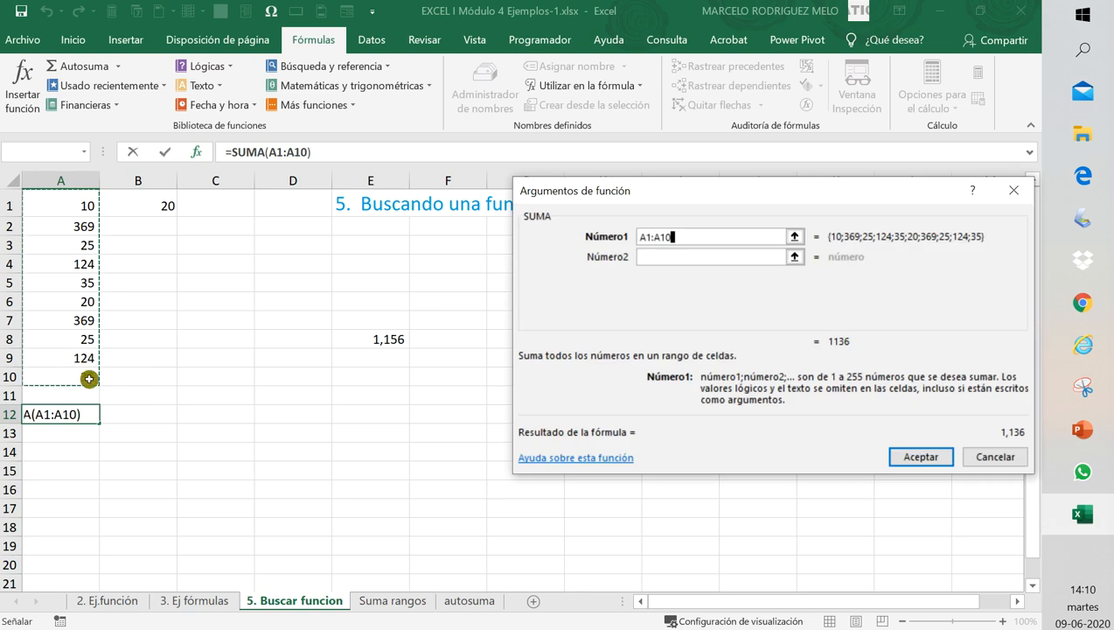
mouse_move(1090, 536)
key(Return)
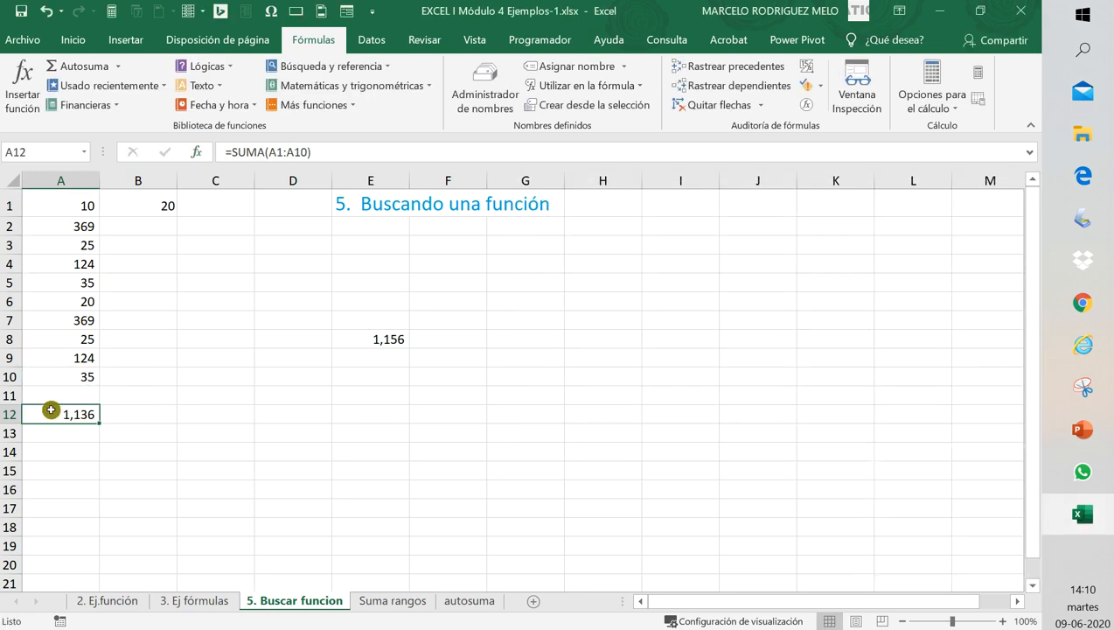
- Review the function arguments of the SUMA formula in cell A12 and accept them as they are
click(200, 153)
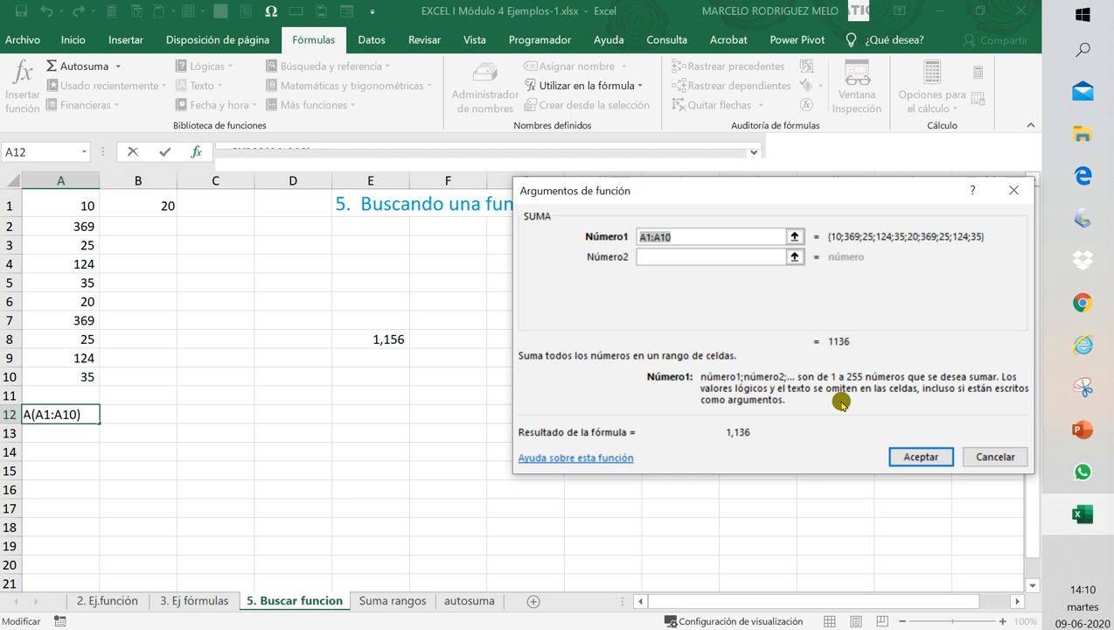
click(921, 459)
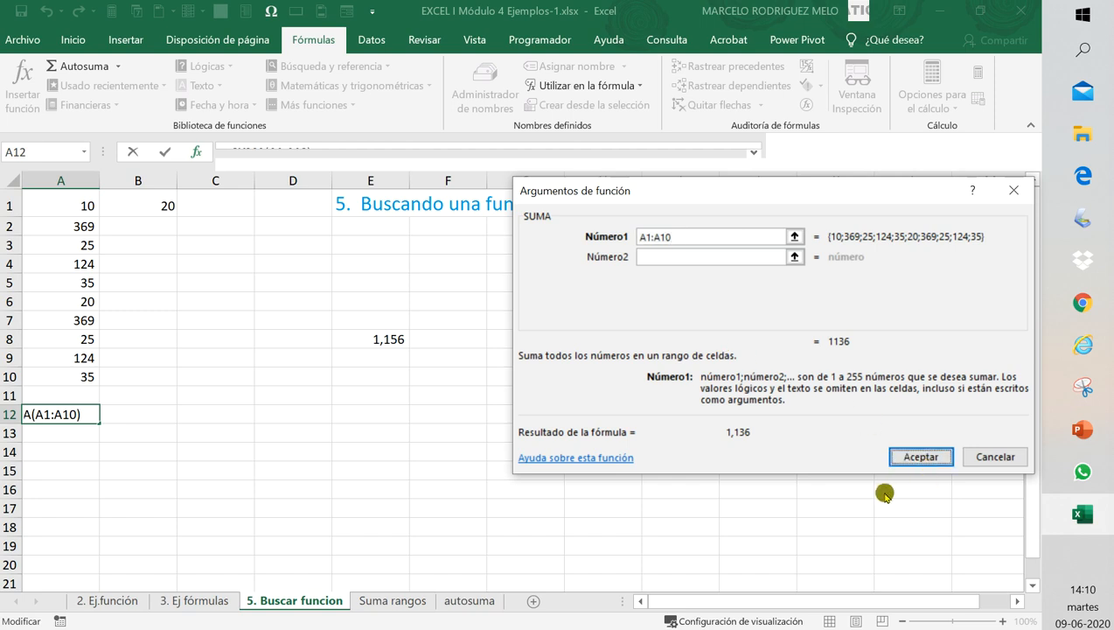
key(Return)
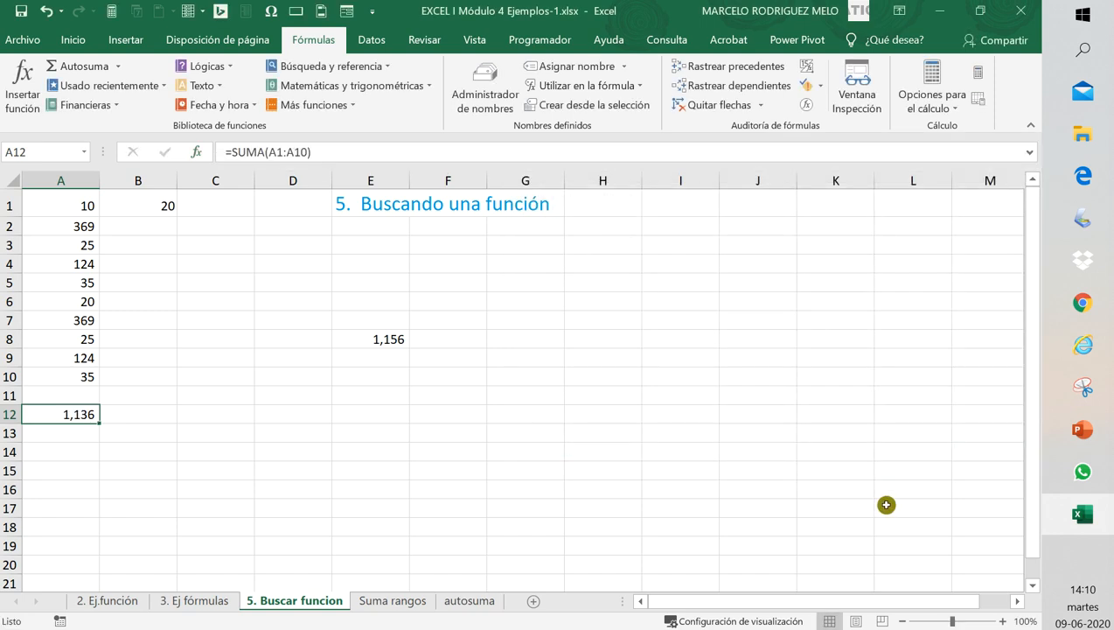
- Enter the formula =A12+B1 in cell B12, and clear the cell again
click(151, 413)
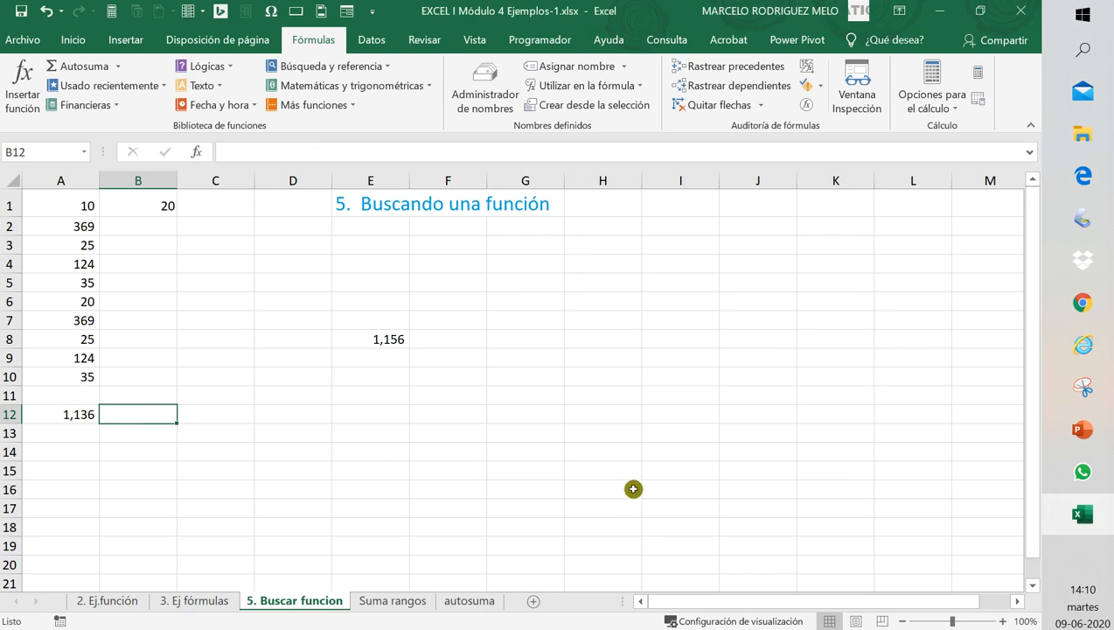
text(=)
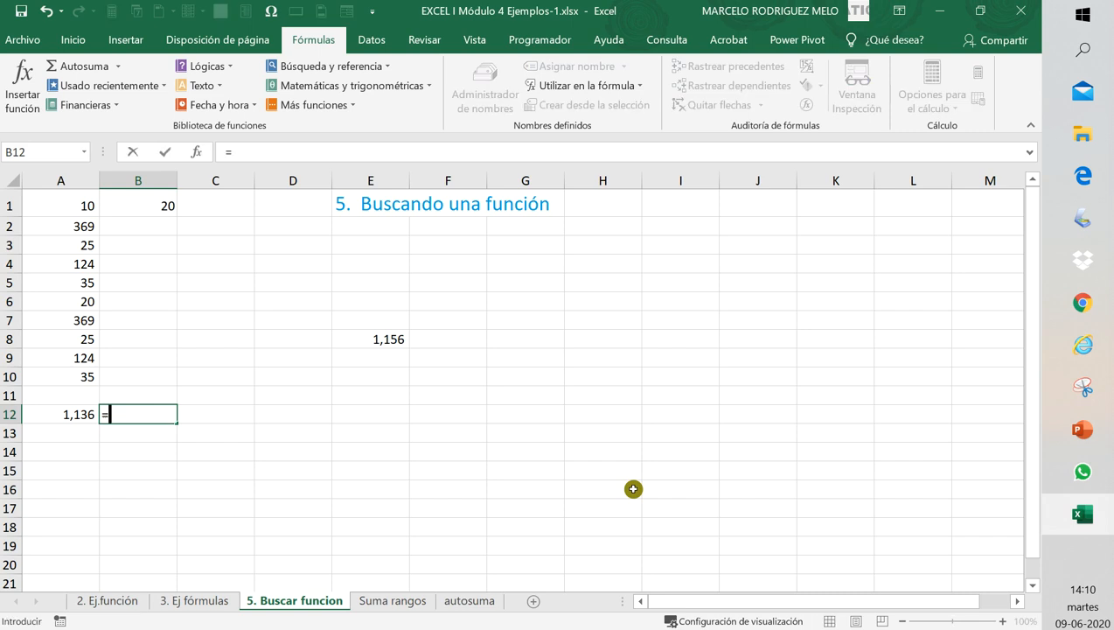
click(56, 414)
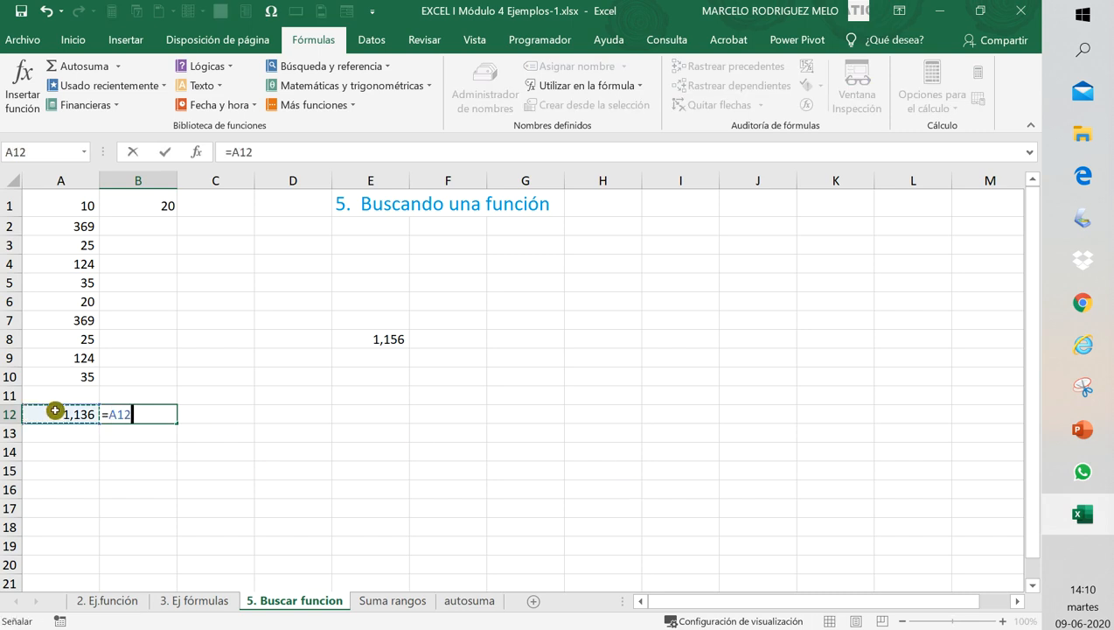
text(+)
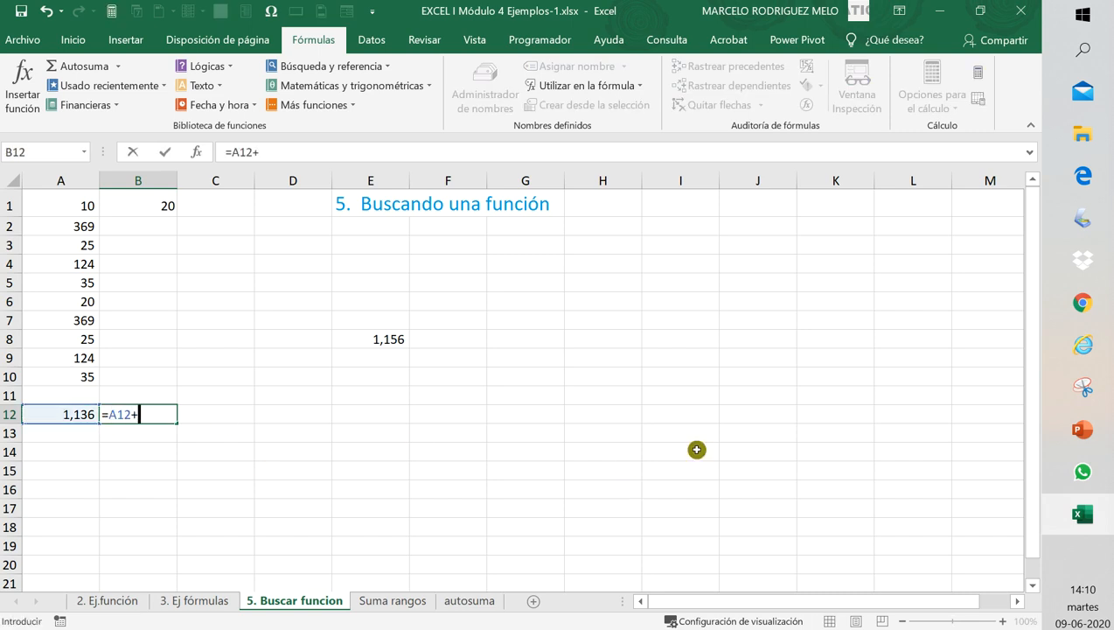
click(135, 206)
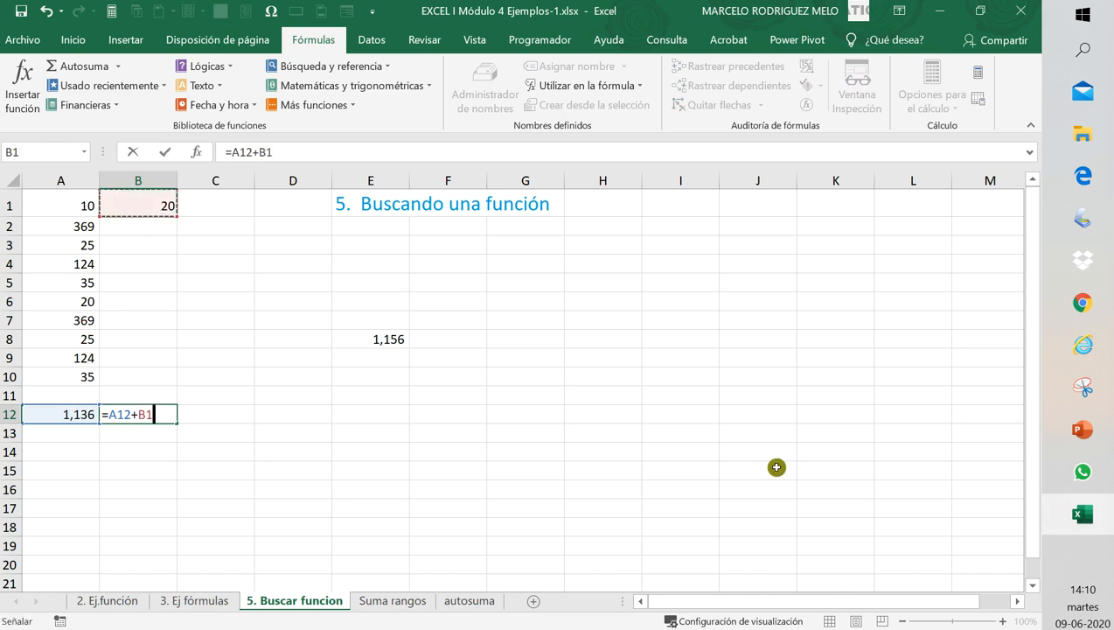
key(Return)
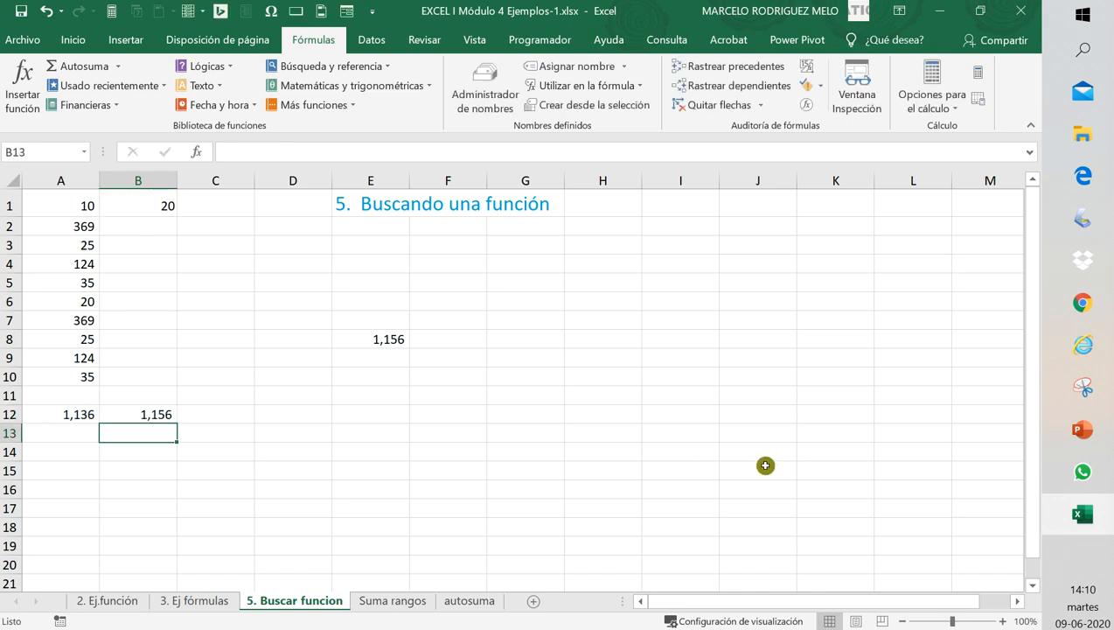
click(124, 415)
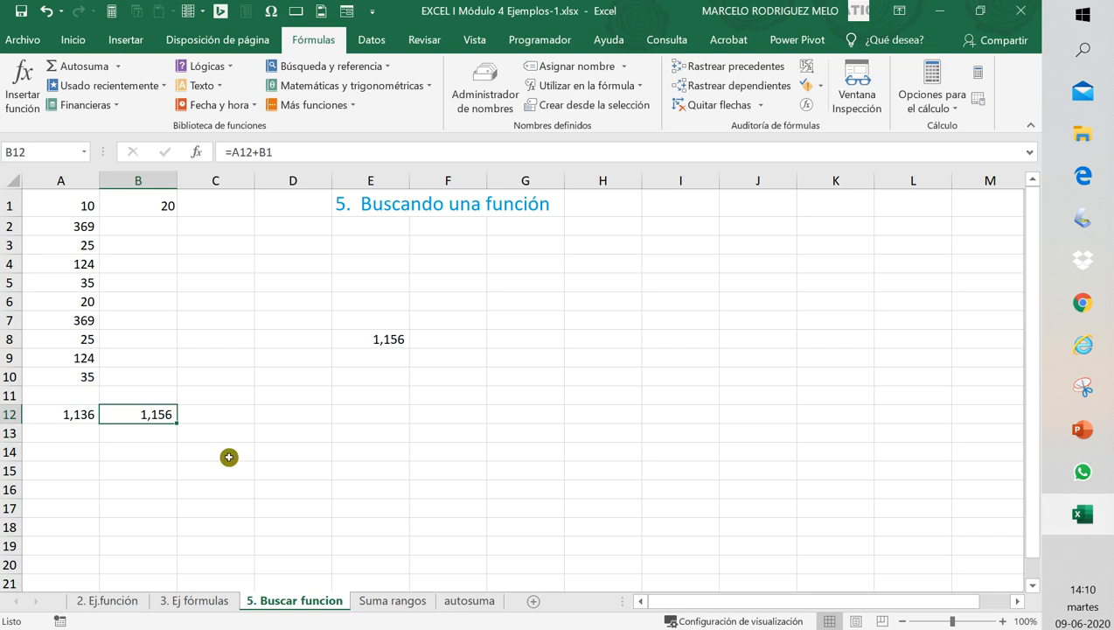
key(Delete)
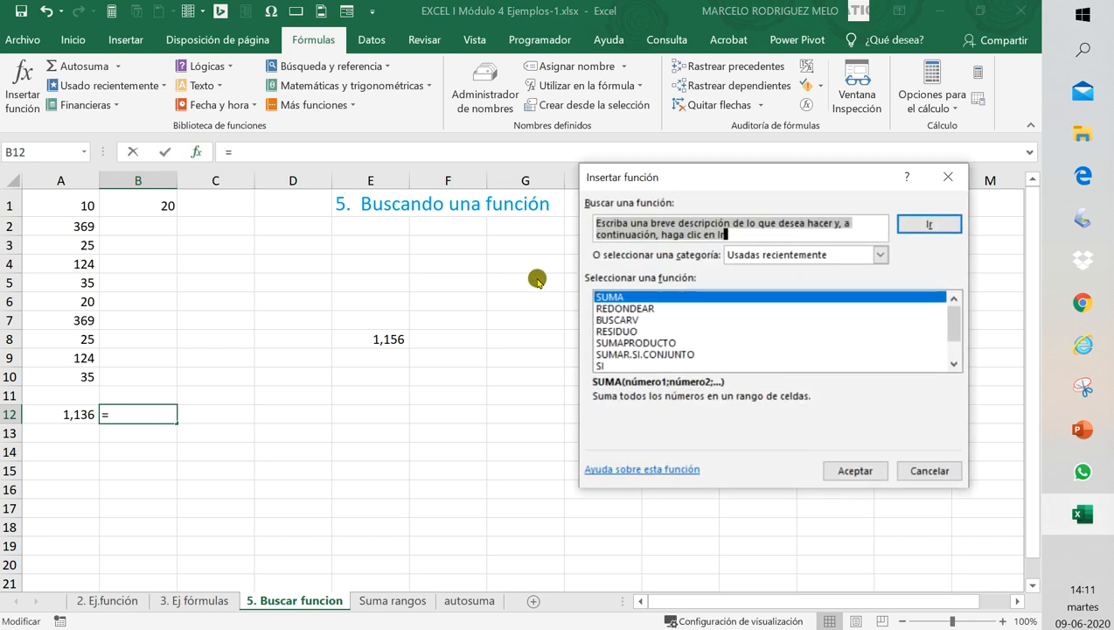
- Insert SUMA in cell B12 with A1:A10 as Número1 and B1 as Número2, and accept the formula
click(853, 469)
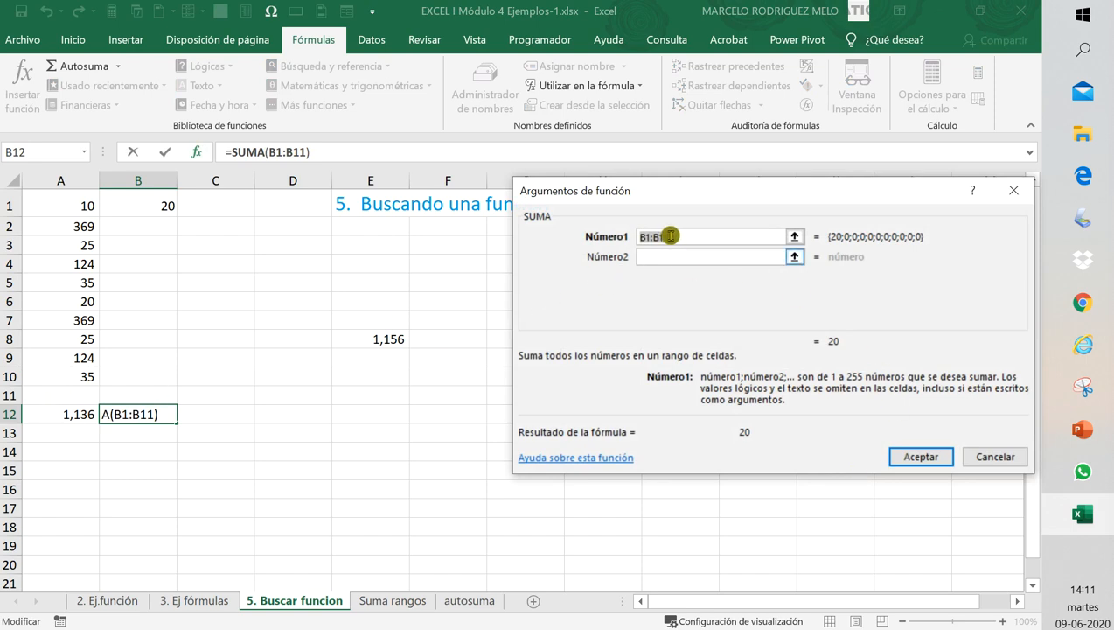
drag(672, 236, 643, 236)
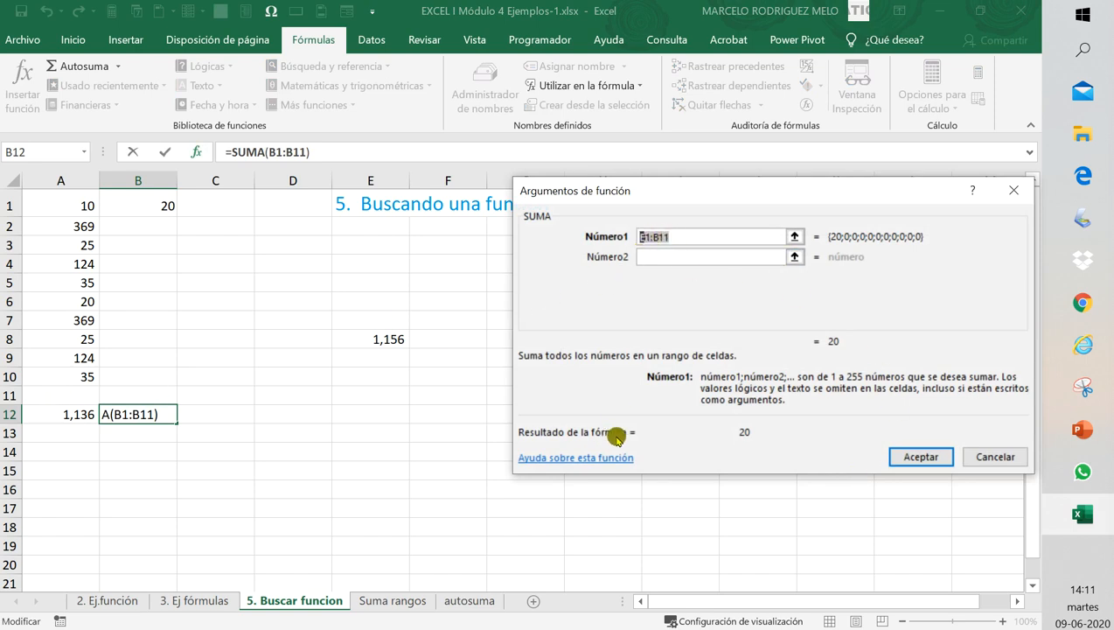
key(Delete)
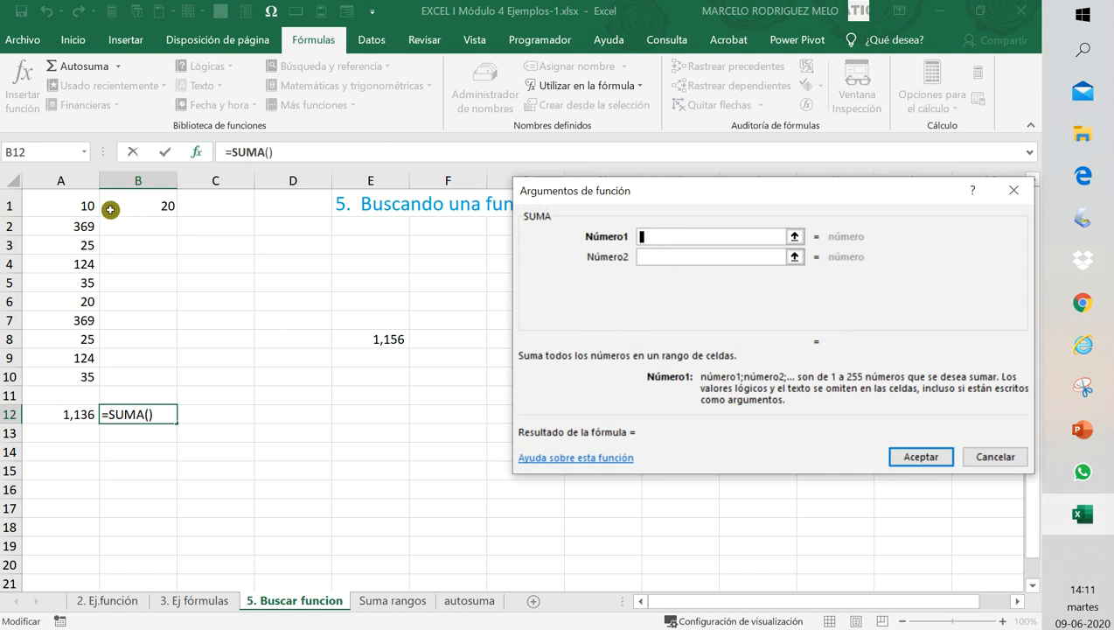
drag(76, 200, 67, 378)
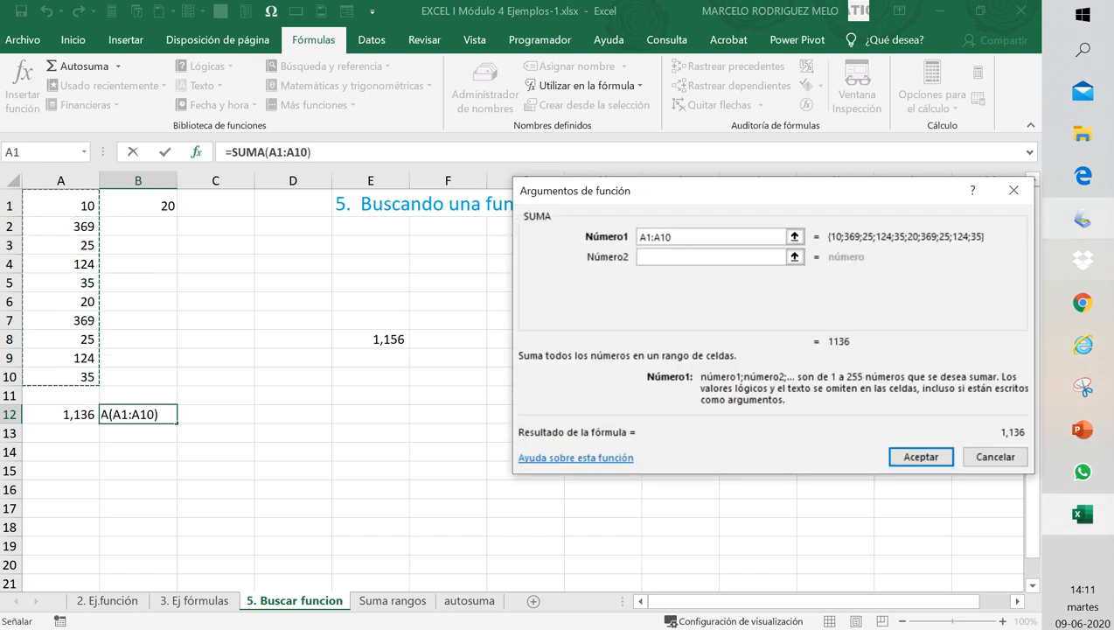
click(670, 254)
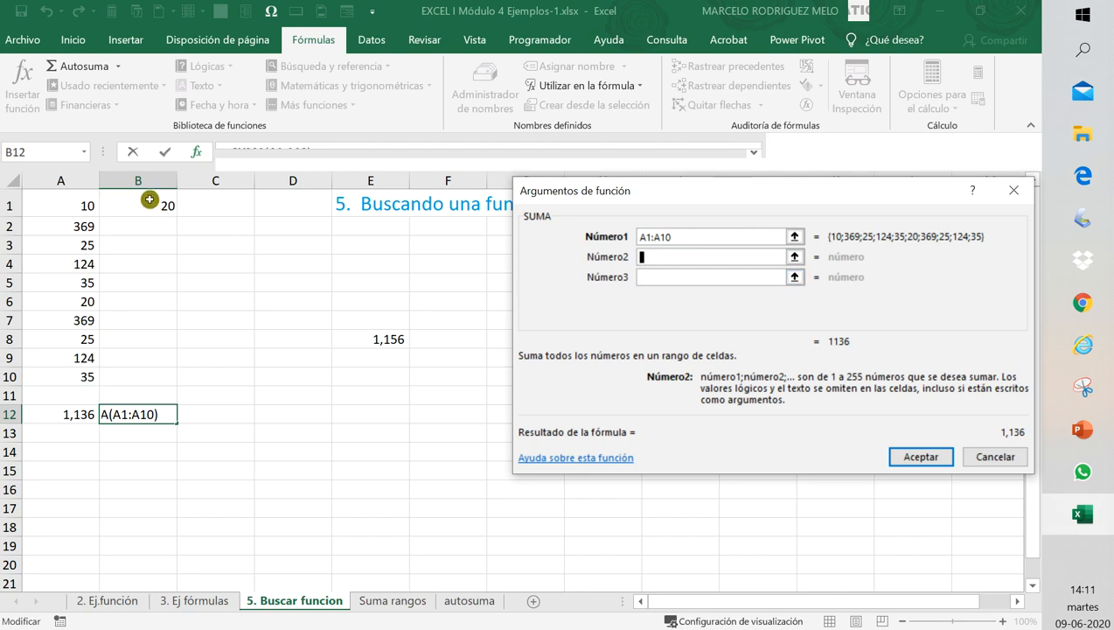
click(150, 199)
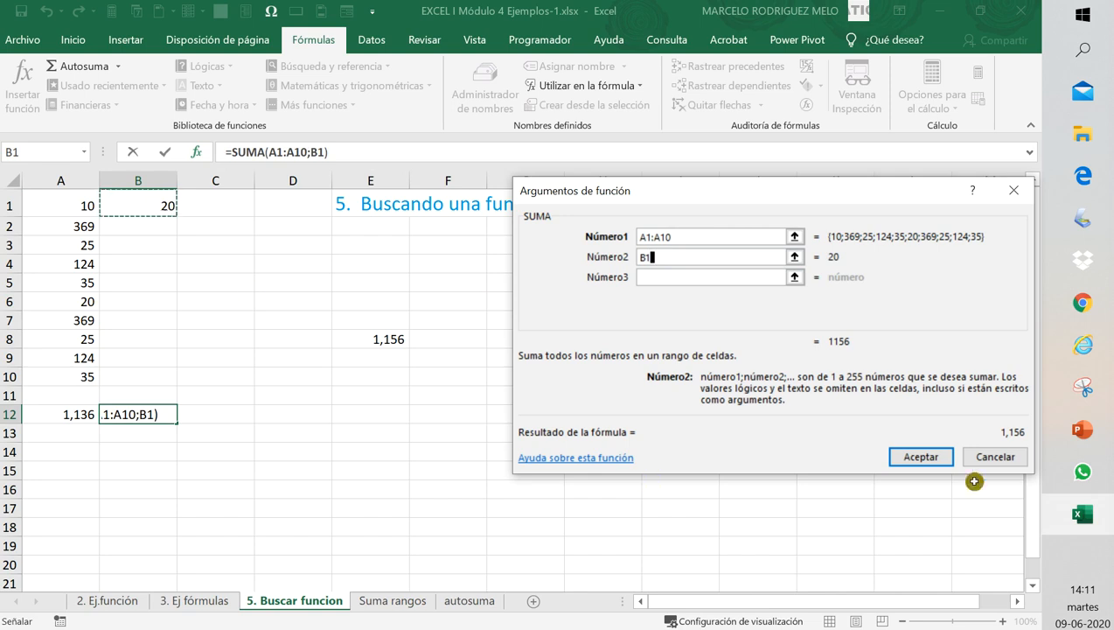
click(940, 454)
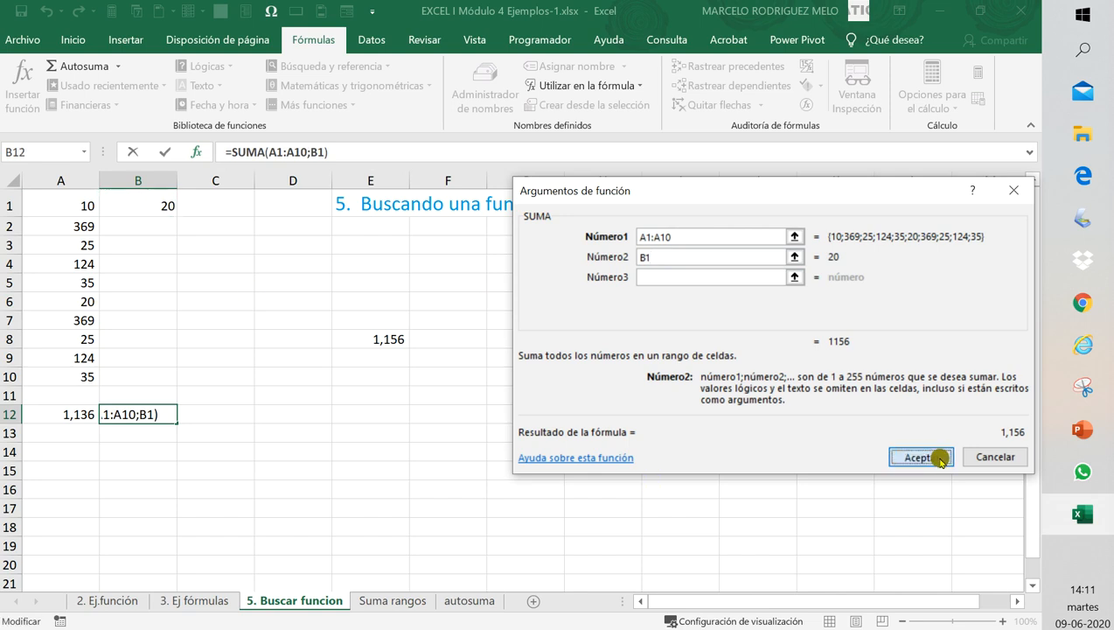
key(Return)
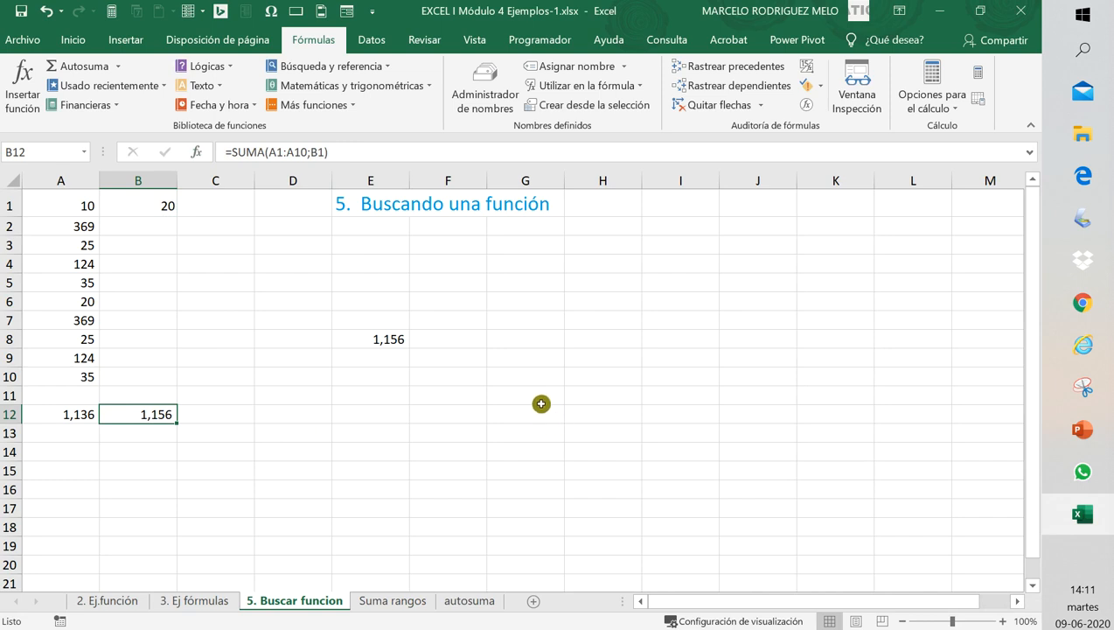
- Clear the formula in cell E8 and add a new blank worksheet after the 5. Buscar funcion sheet
click(398, 340)
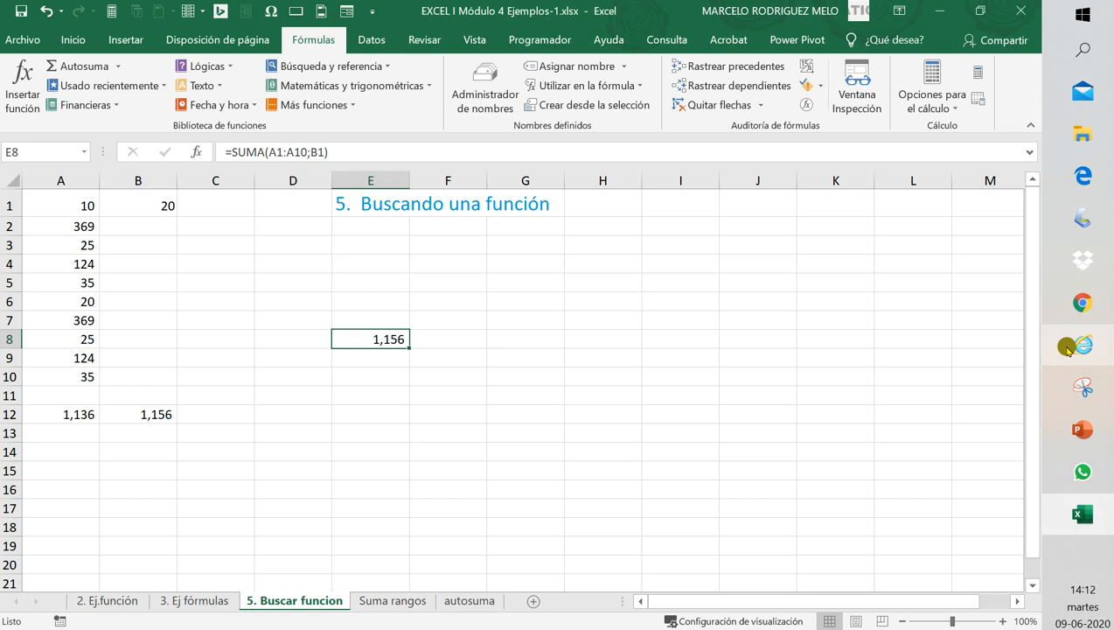
key(Delete)
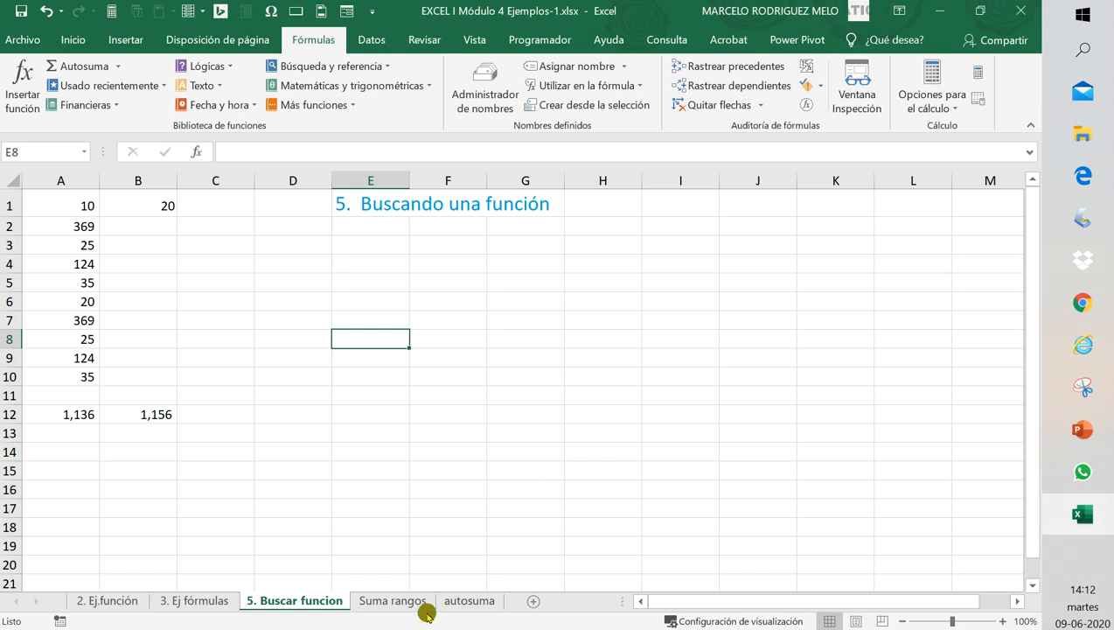
click(529, 602)
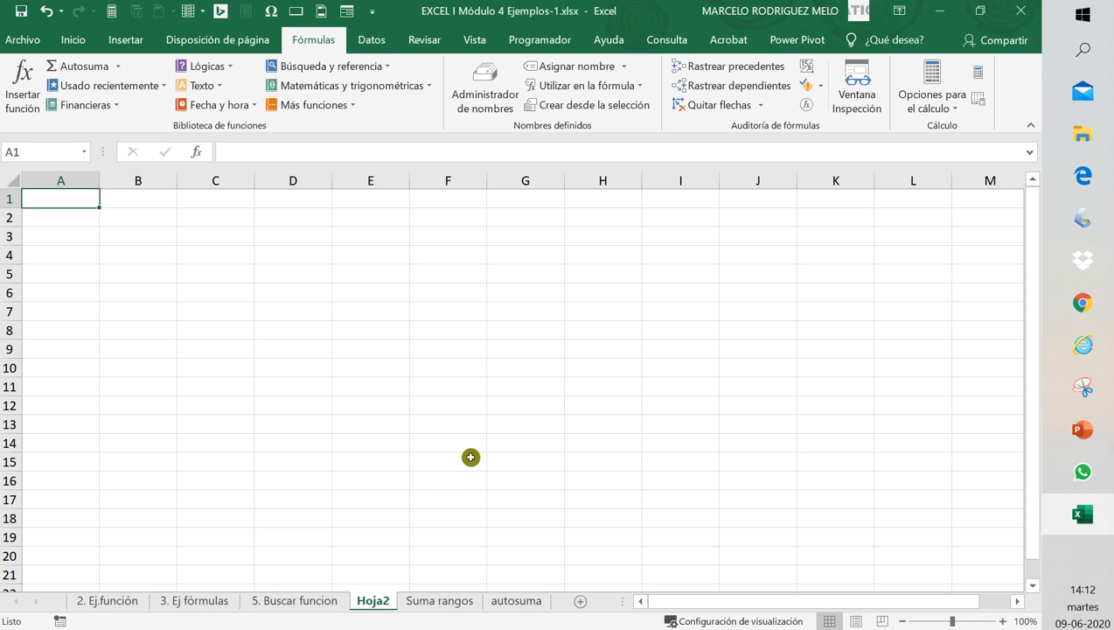
- Insert SUMA in cell D6 of Hoja2, with range A1:A10 of the 5. Buscar funcion sheet as Número1
click(297, 296)
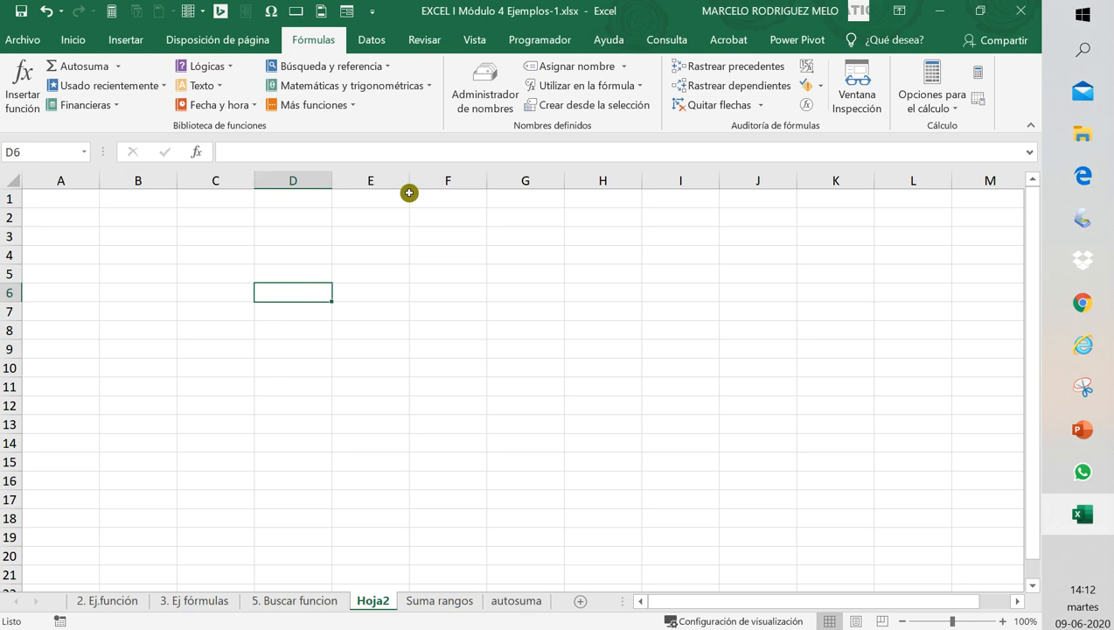
click(198, 154)
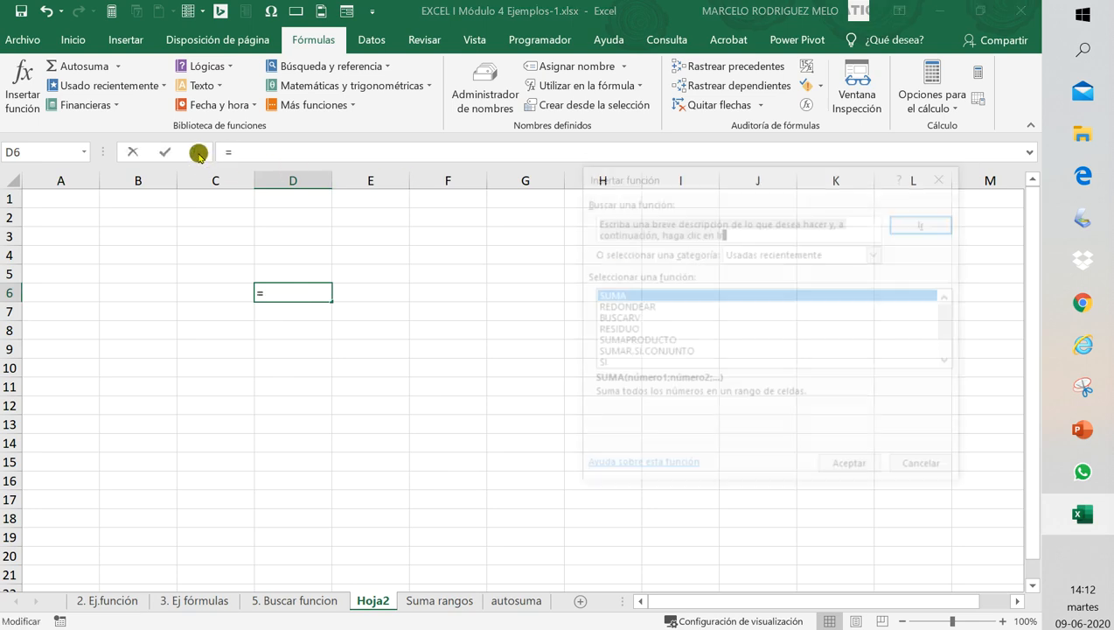
click(849, 472)
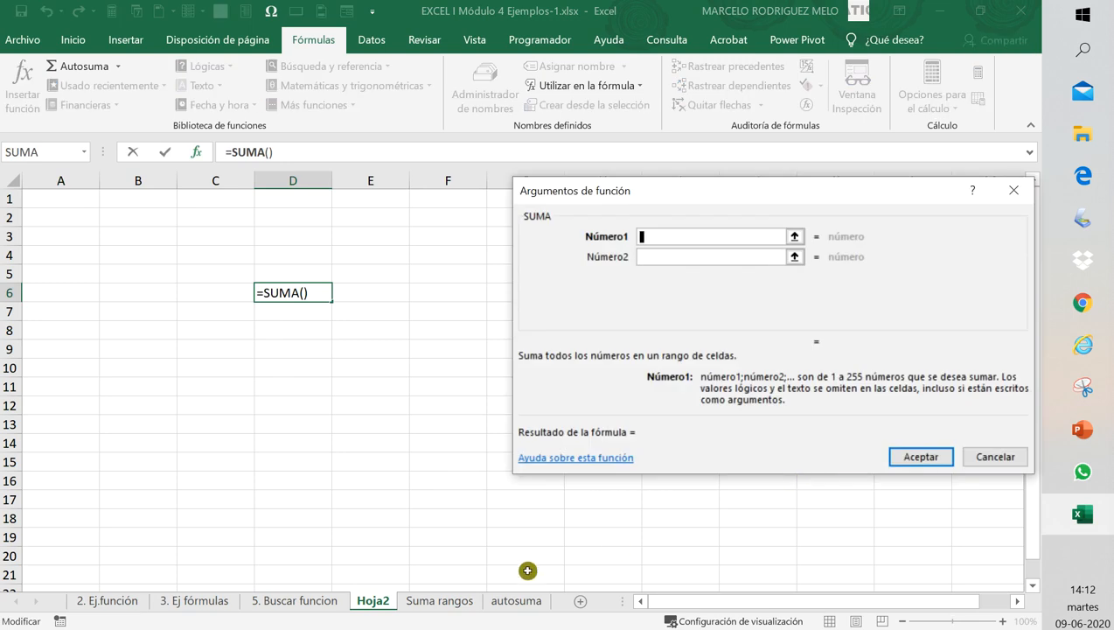
click(273, 605)
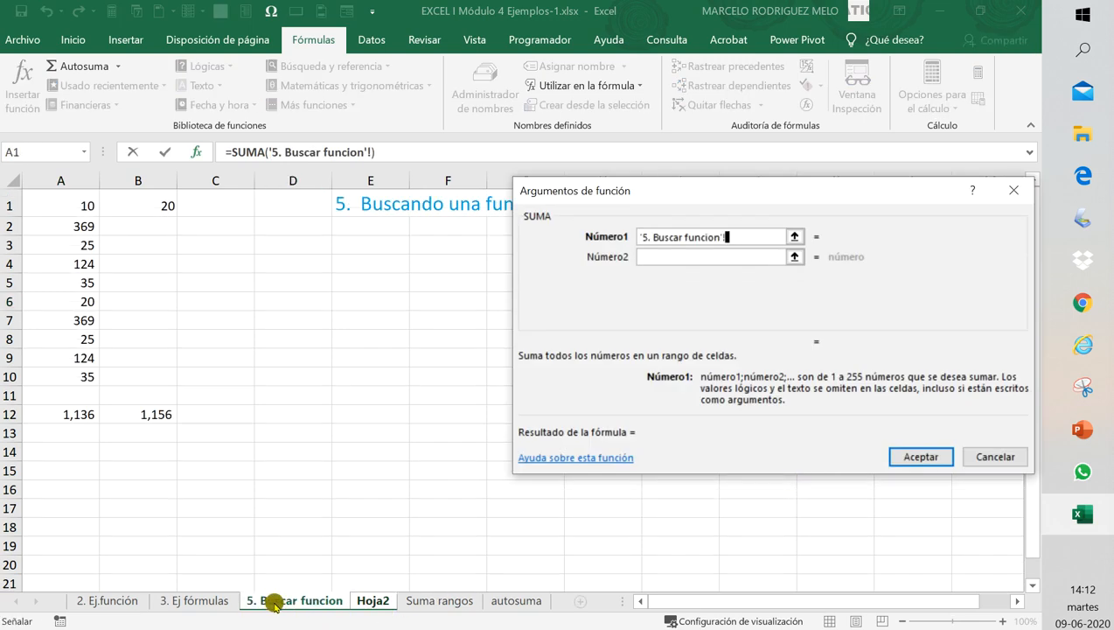
click(84, 203)
drag(85, 203, 77, 370)
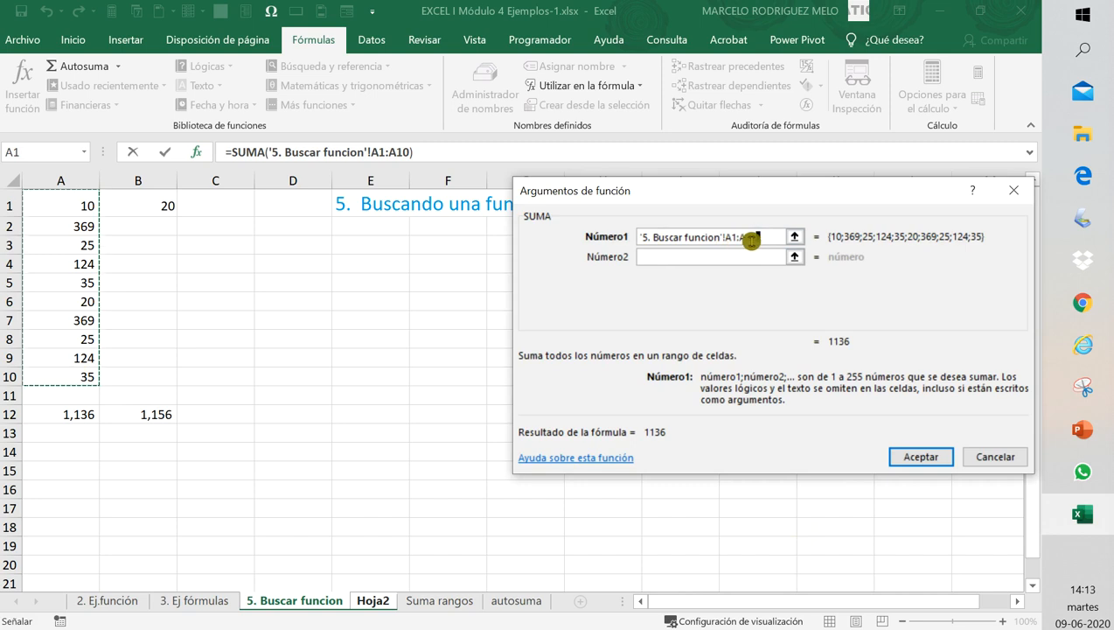
- Set SUMA's Número2 argument to cell B1 of the 5. Buscar funcion sheet and accept the formula
click(691, 255)
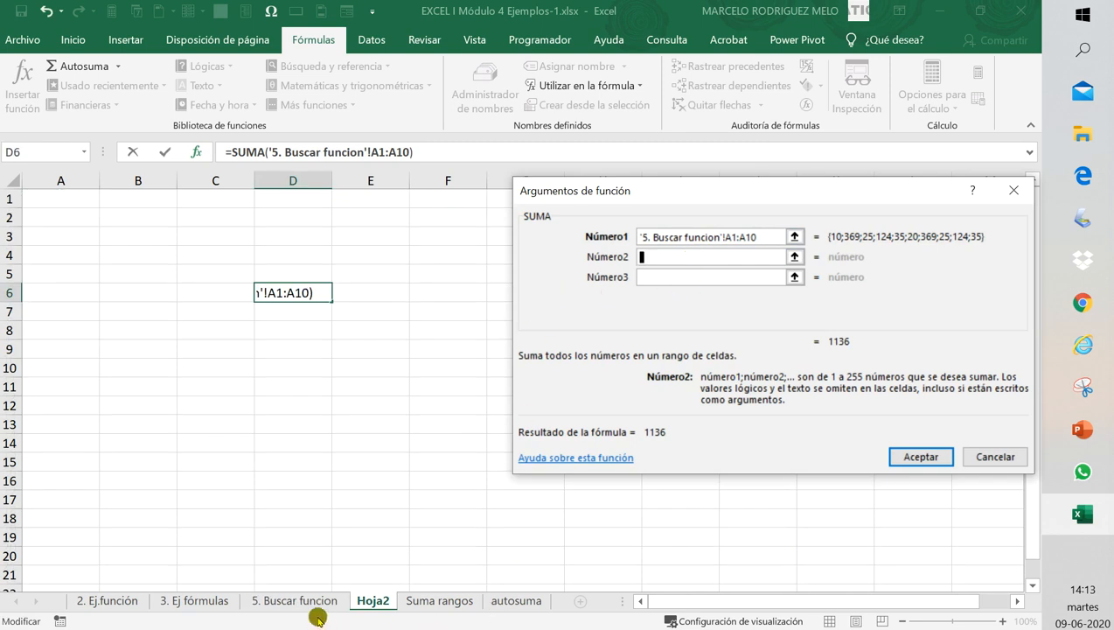
click(296, 600)
click(155, 205)
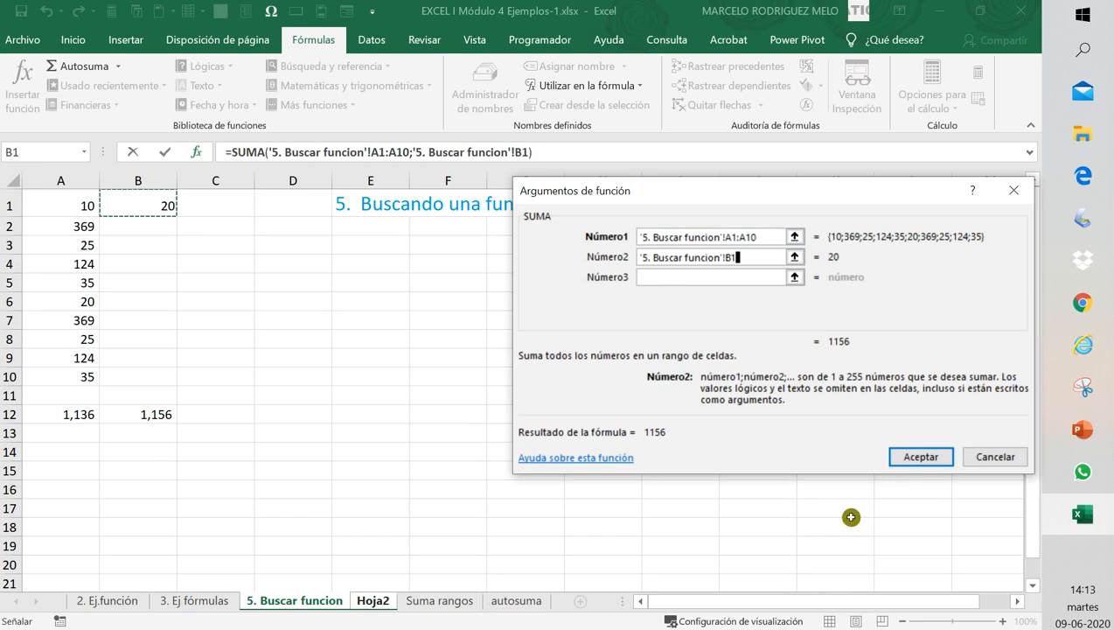
click(934, 458)
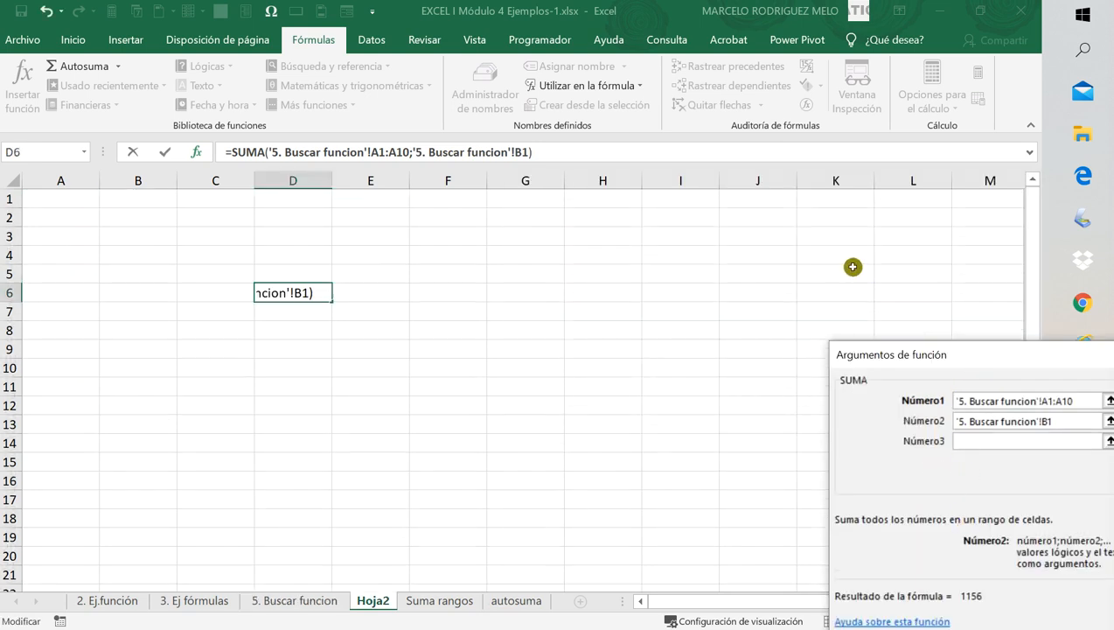
key(Return)
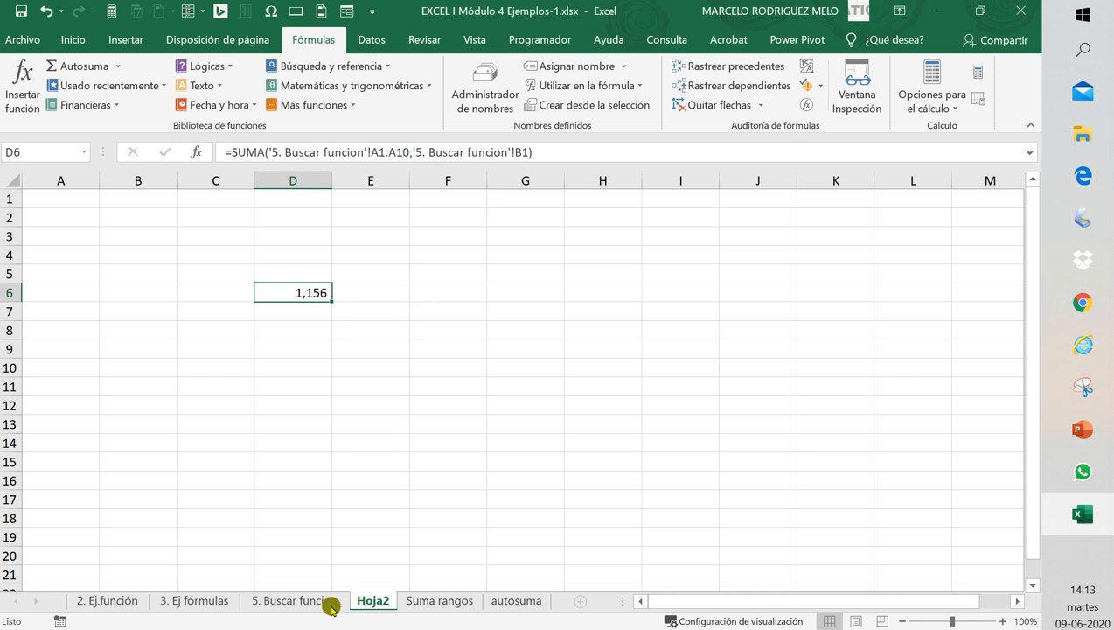
- Compare Hoja2 with the source data on the 5. Buscar funcion sheet and trace the precedents of cell D6
click(290, 598)
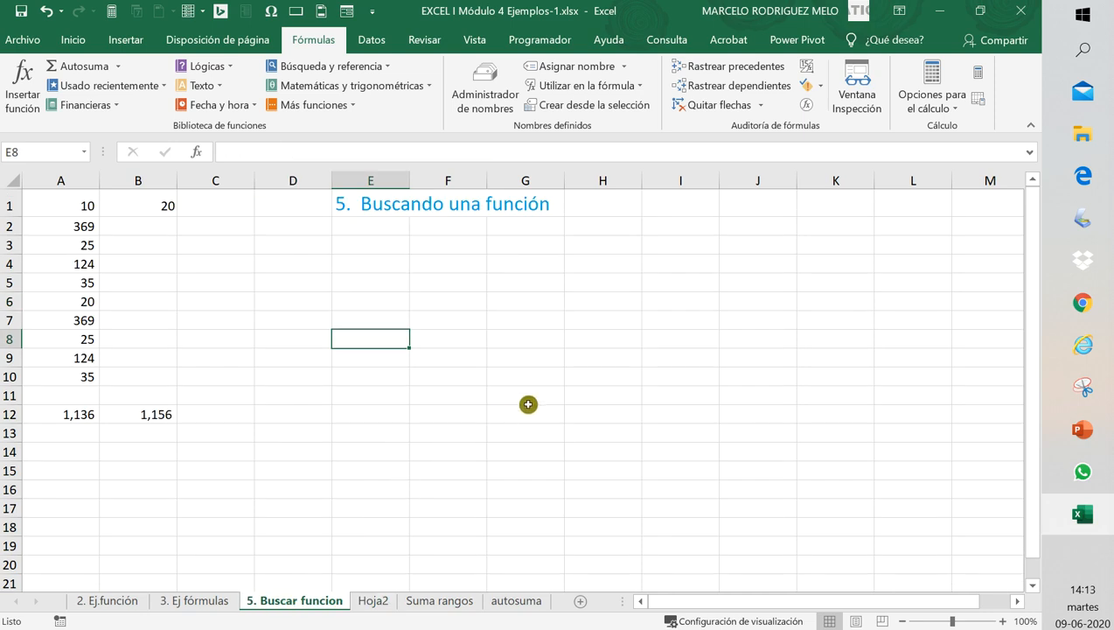
click(373, 600)
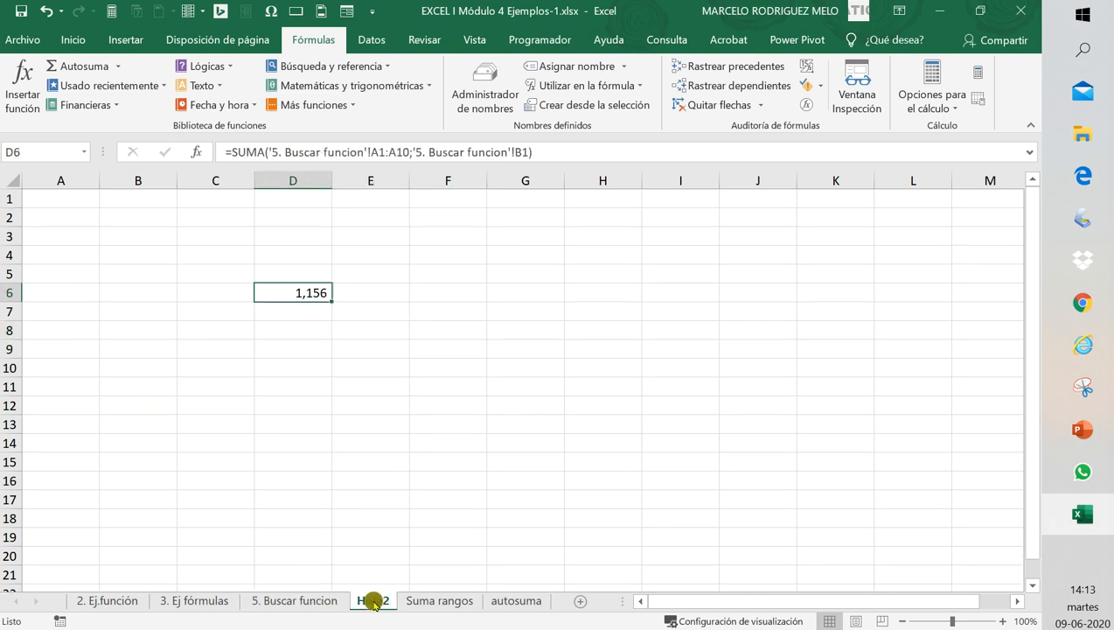
click(290, 599)
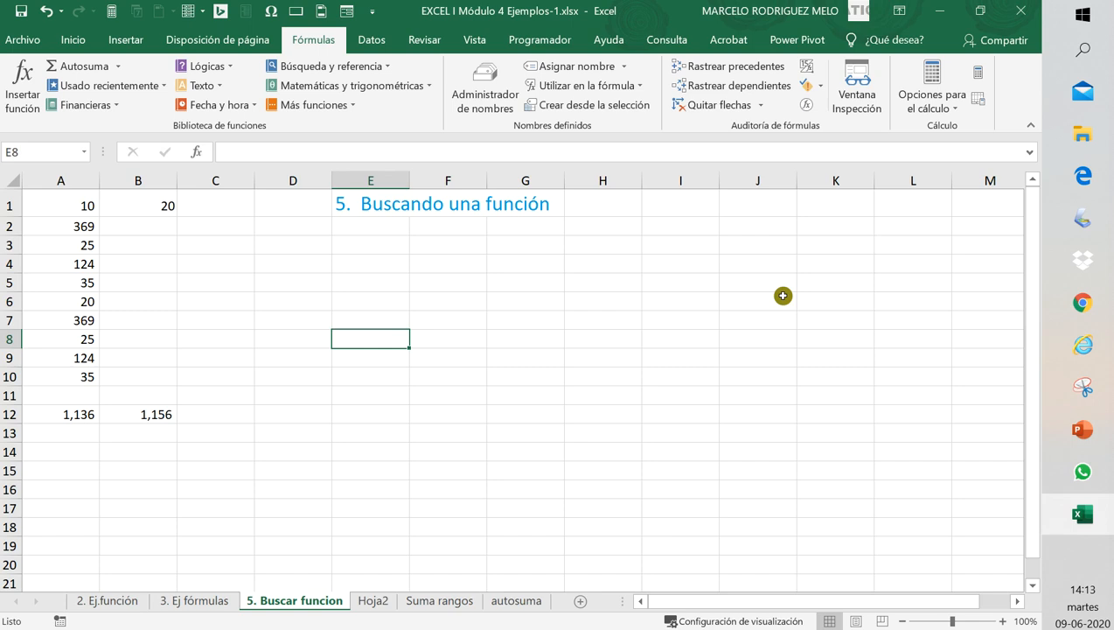
click(374, 600)
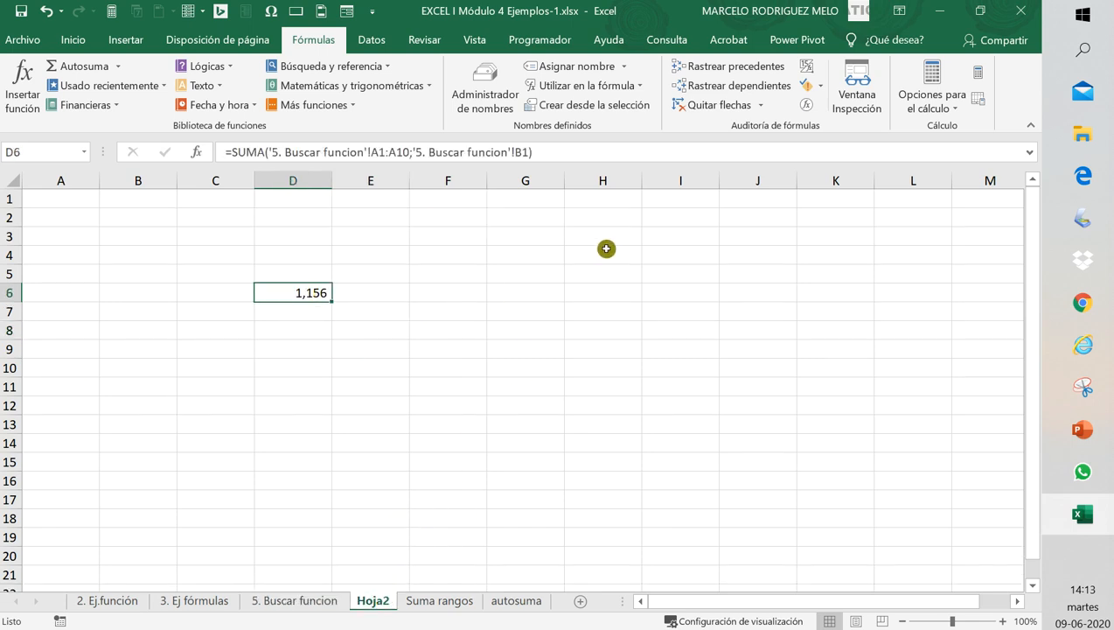
click(742, 66)
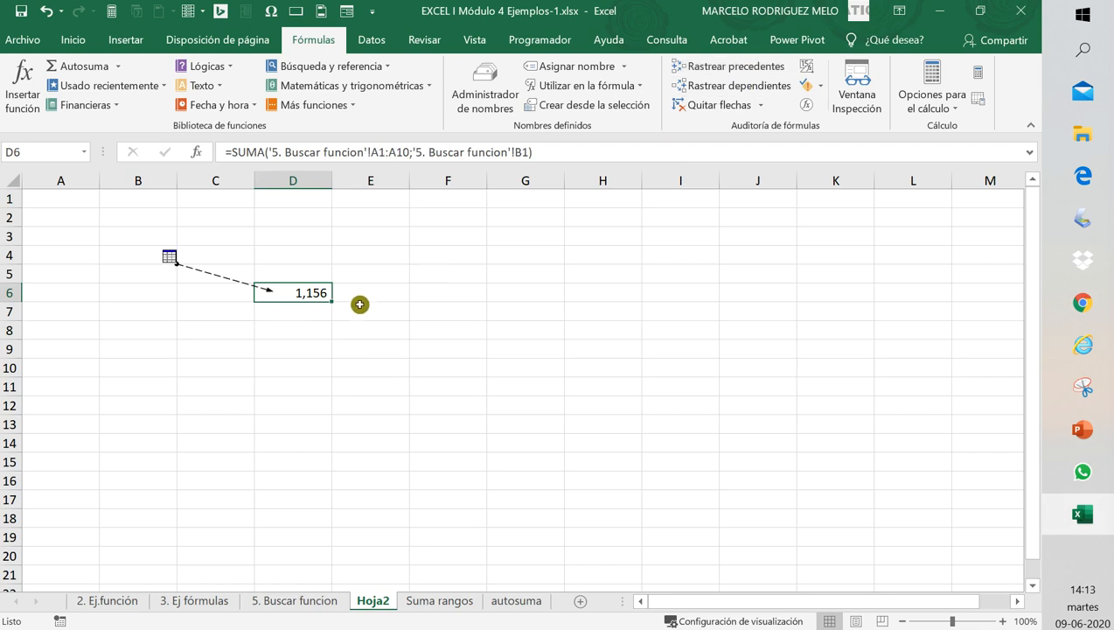
click(169, 256)
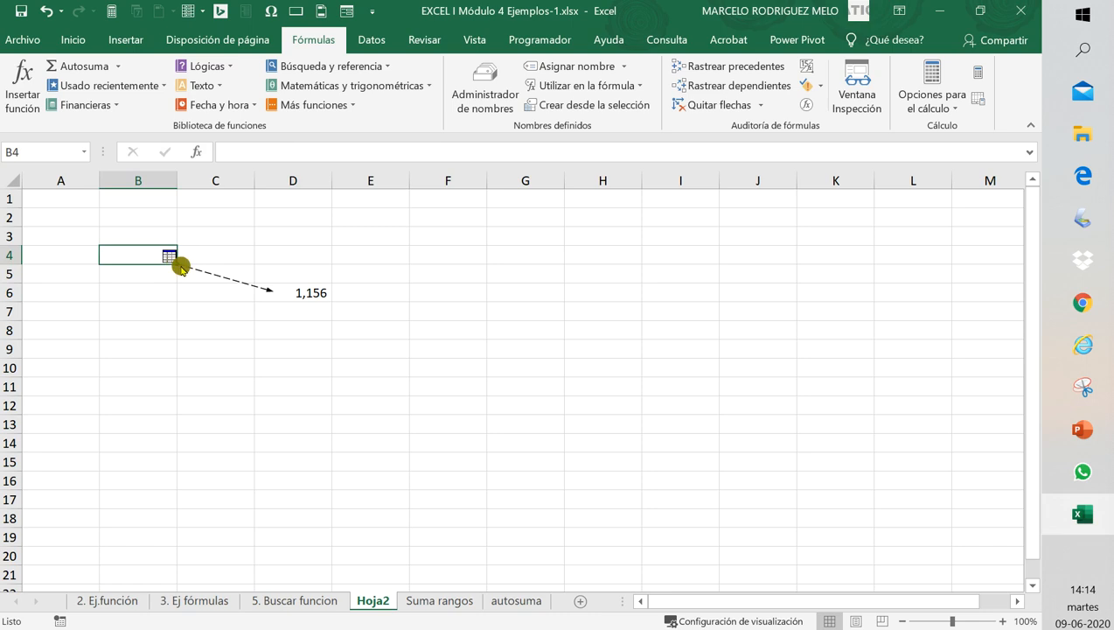
click(173, 264)
click(366, 254)
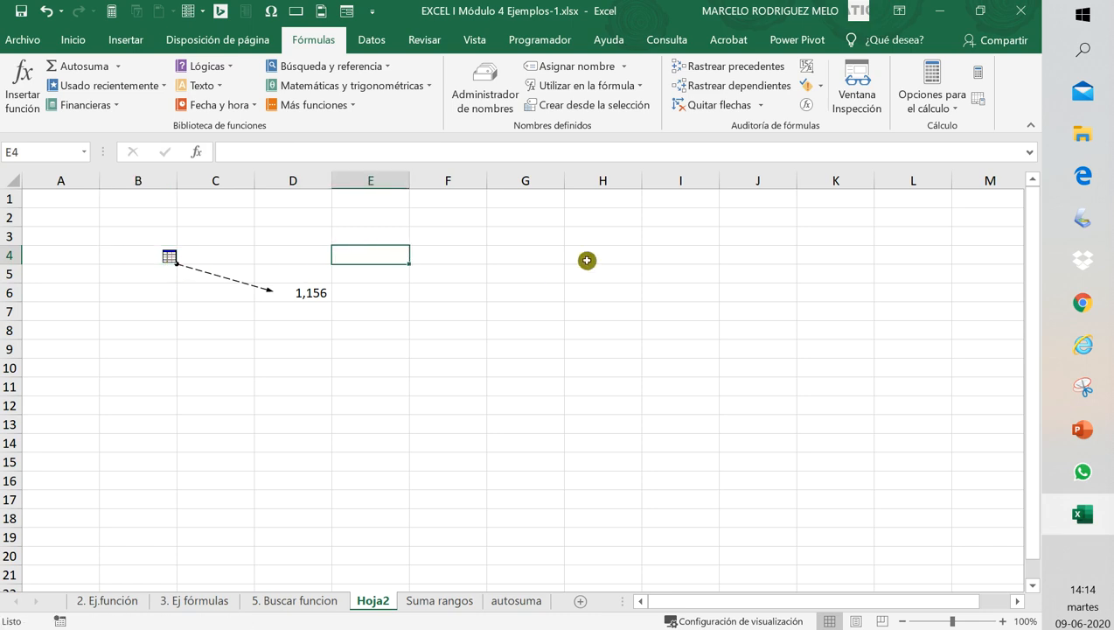
- Delete the SUMA formula from cell D6 on Hoja2 and return to the 5. Buscar funcion sheet
click(315, 289)
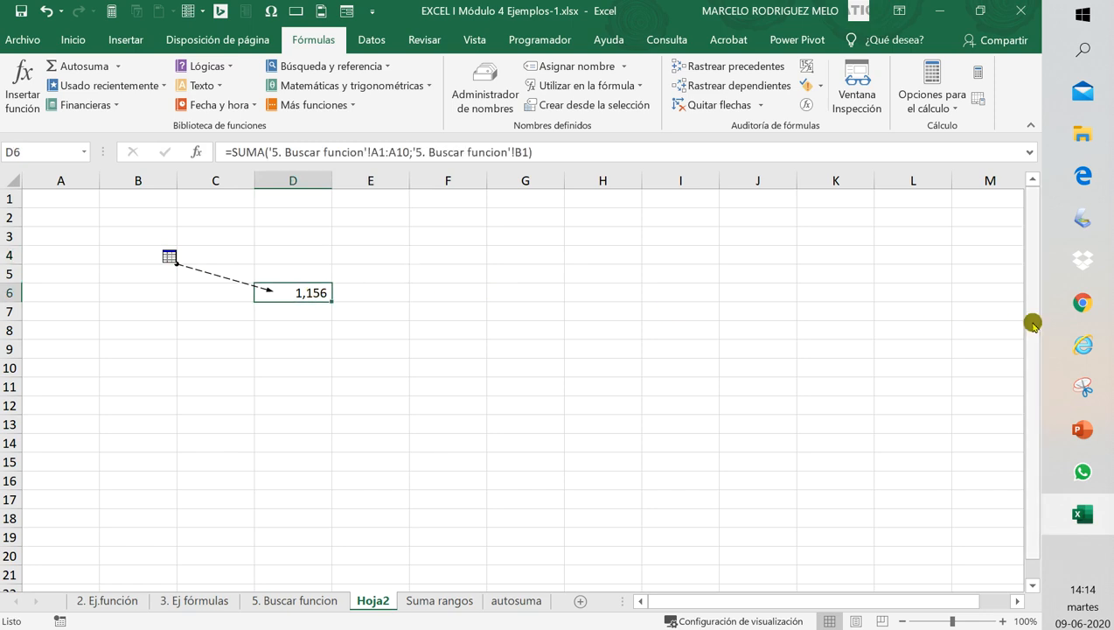
key(Delete)
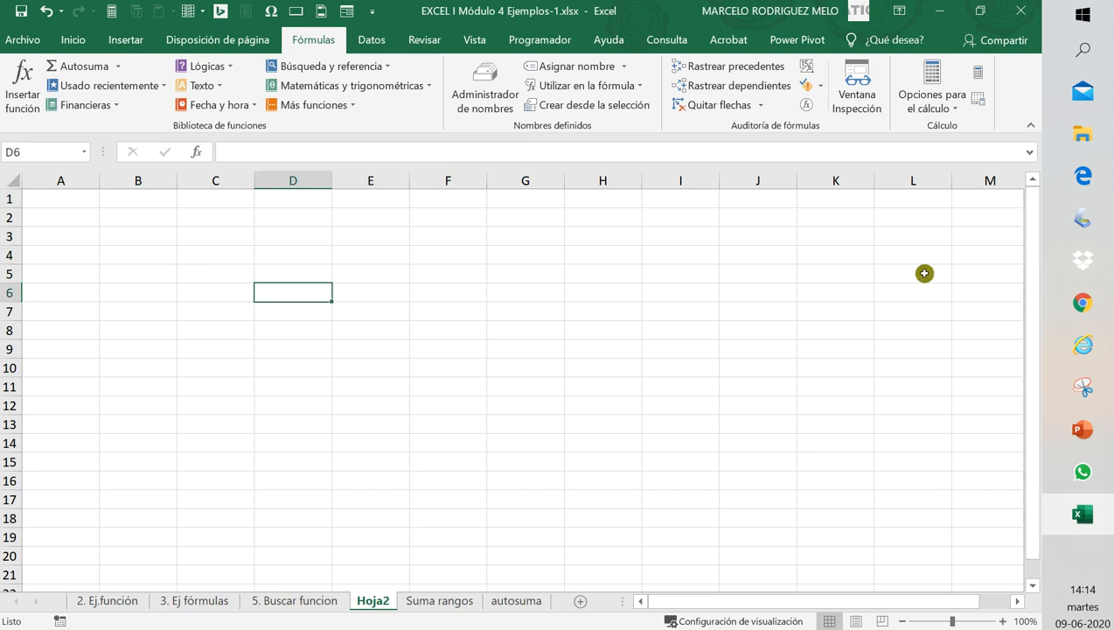
click(297, 601)
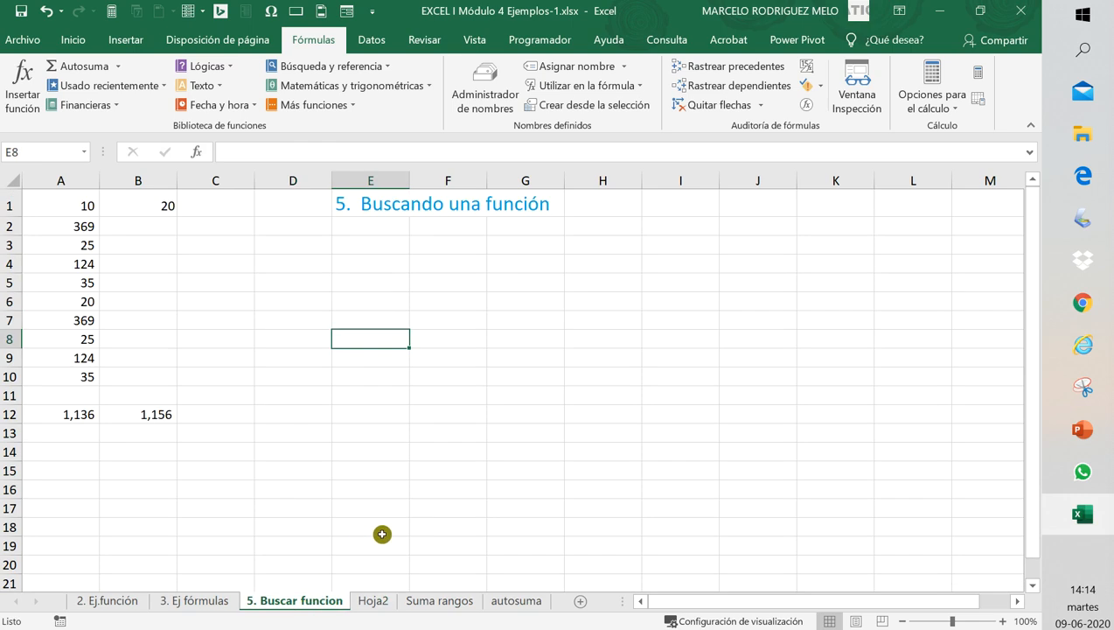